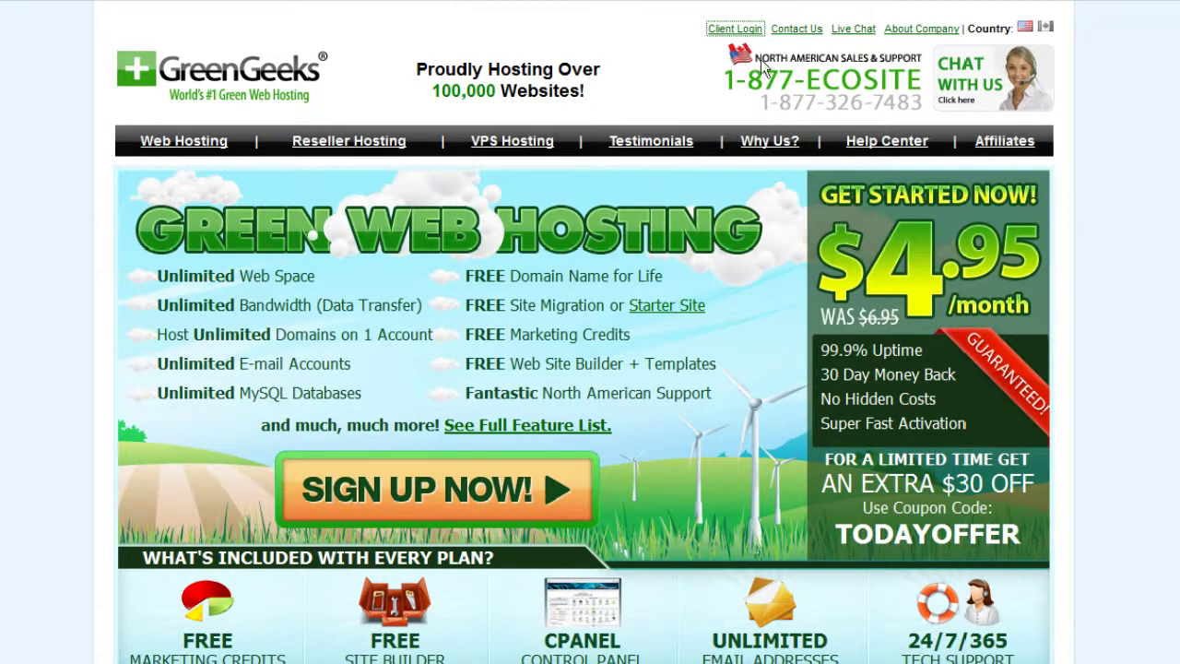
# Sign in to GreenGeeks Account Manager with the account e-mail address and password.
pyautogui.click(747, 30)
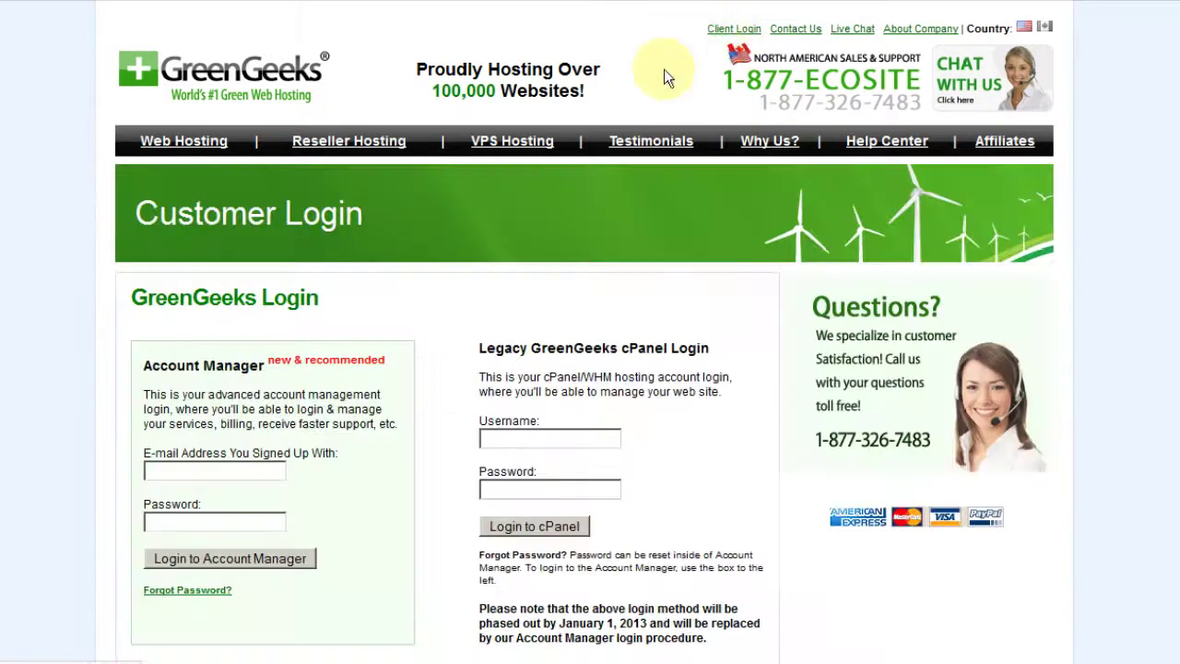
pyautogui.click(170, 470)
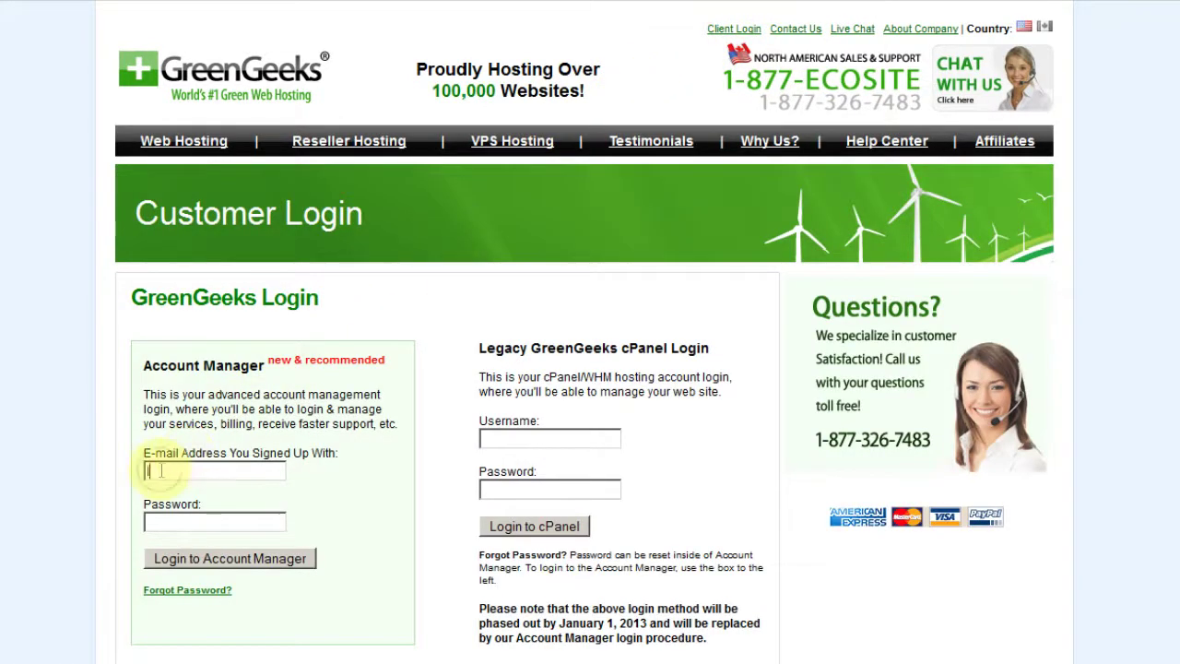
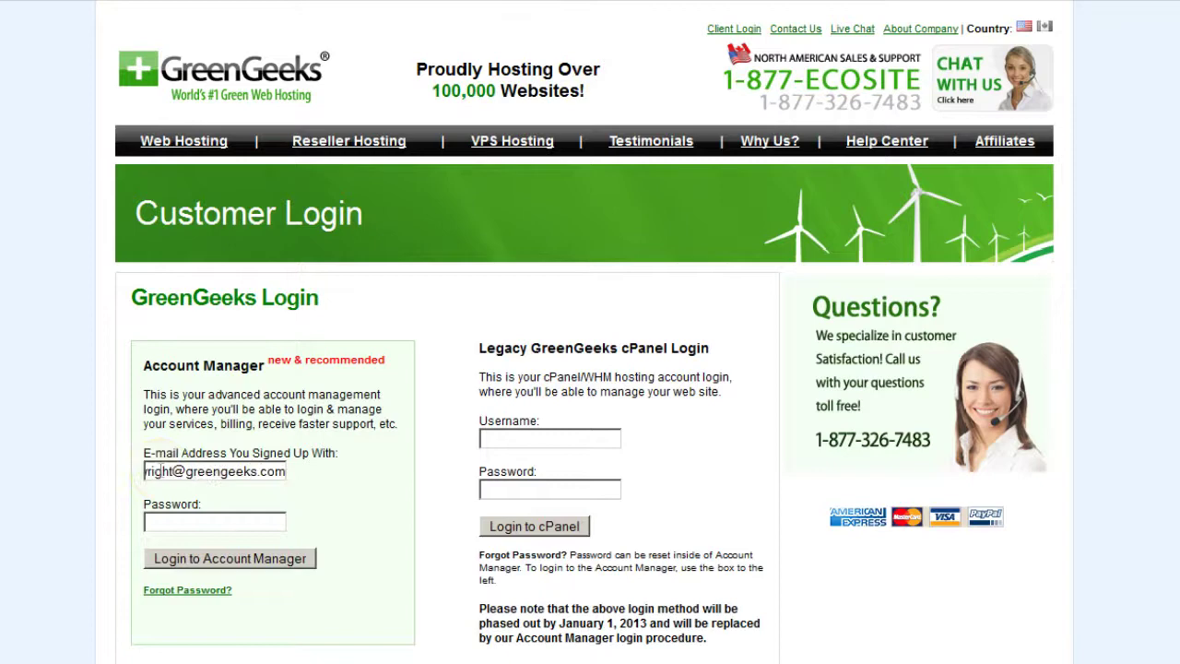
pyautogui.click(159, 524)
pyautogui.write('••••')
pyautogui.write('•••••••••')
pyautogui.click(167, 560)
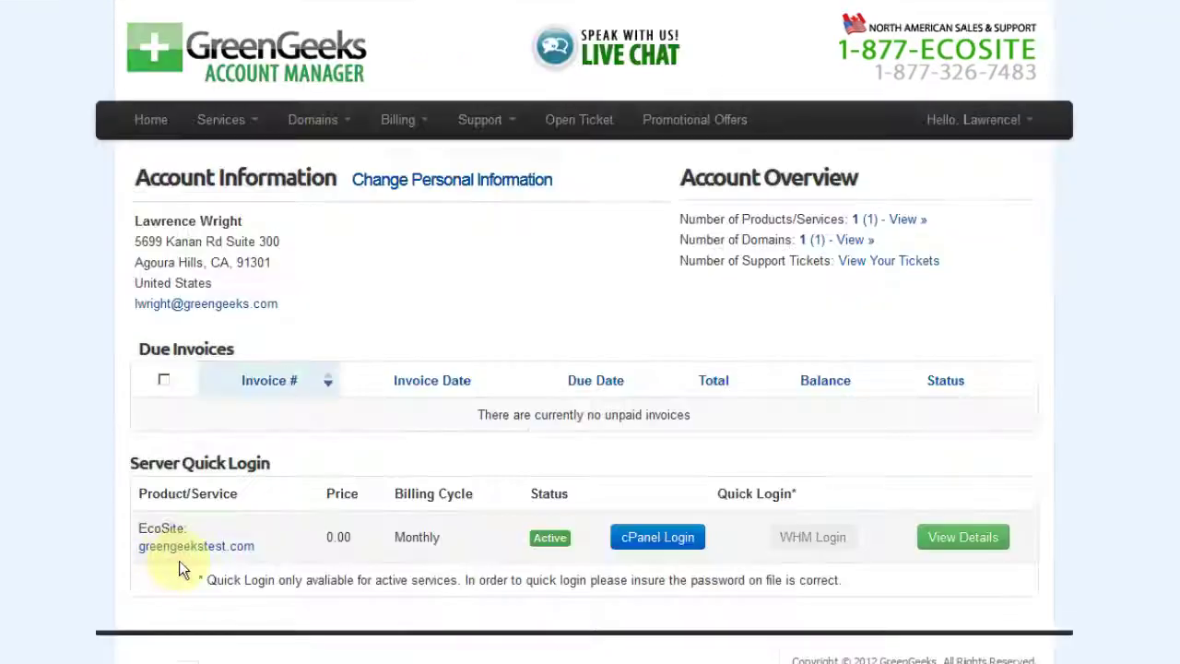
# Log into cPanel and open File Manager at the public_html web root.
pyautogui.click(633, 537)
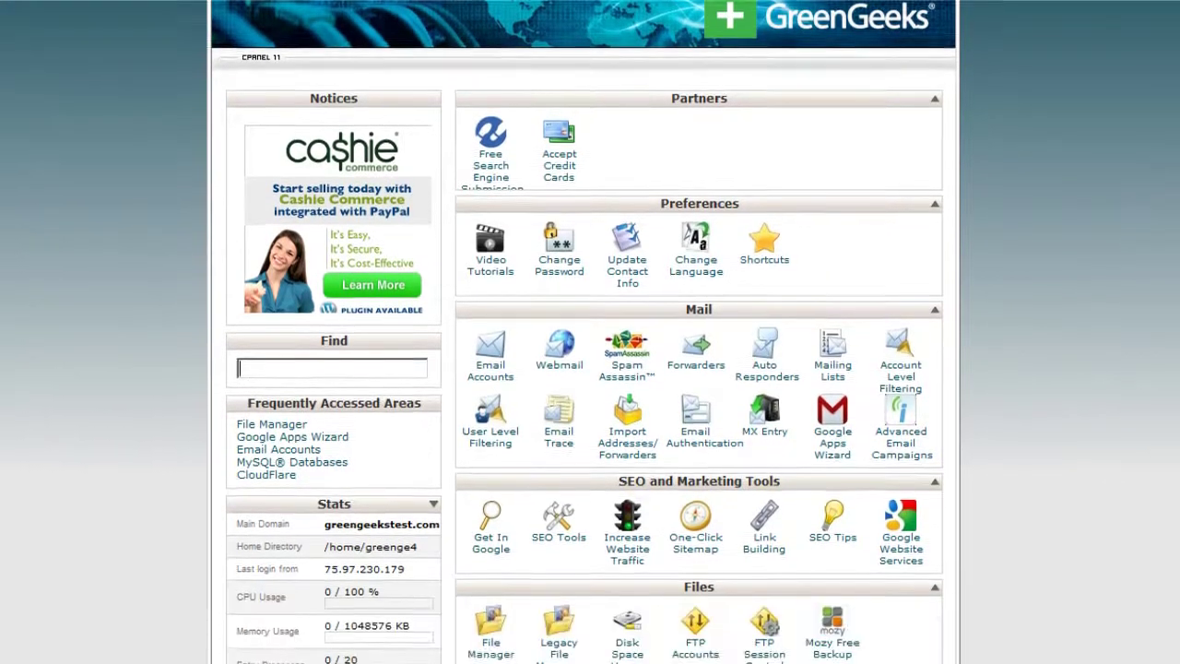
pyautogui.scroll(-4, 1140, 330)
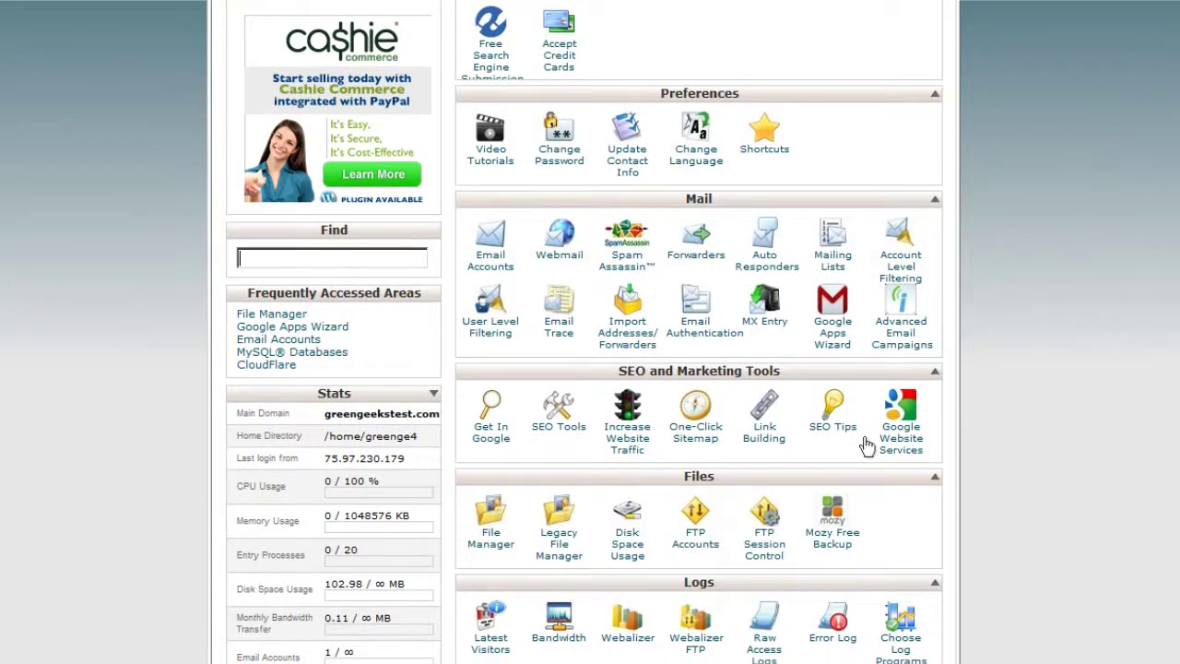
pyautogui.click(492, 522)
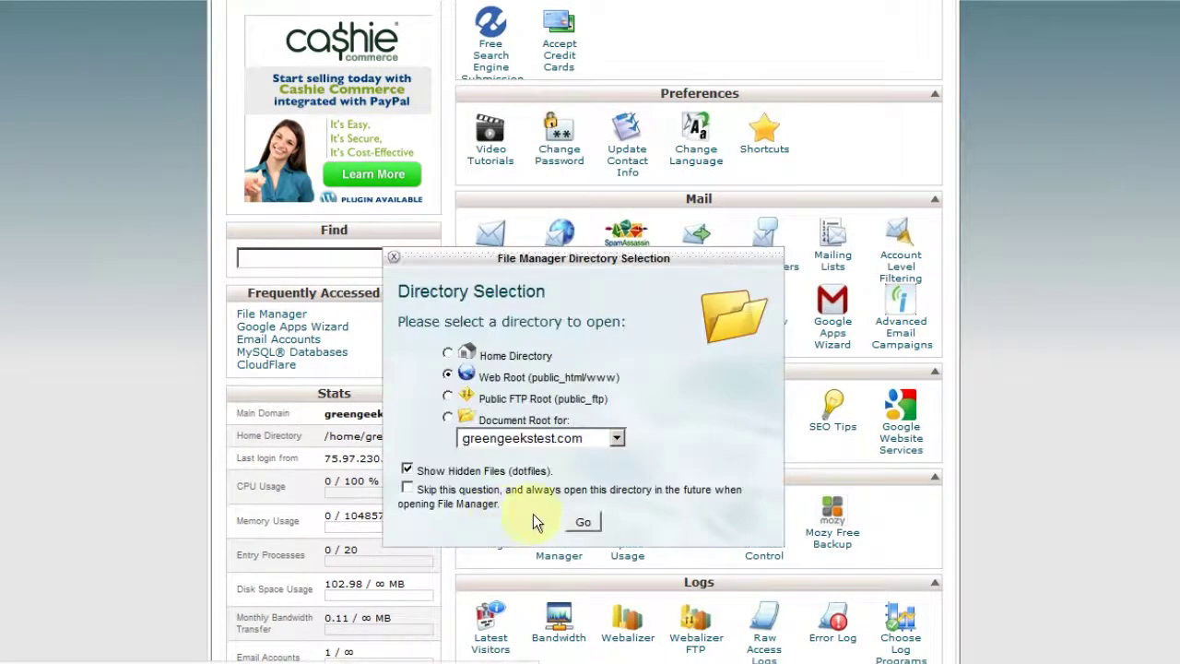
pyautogui.click(582, 524)
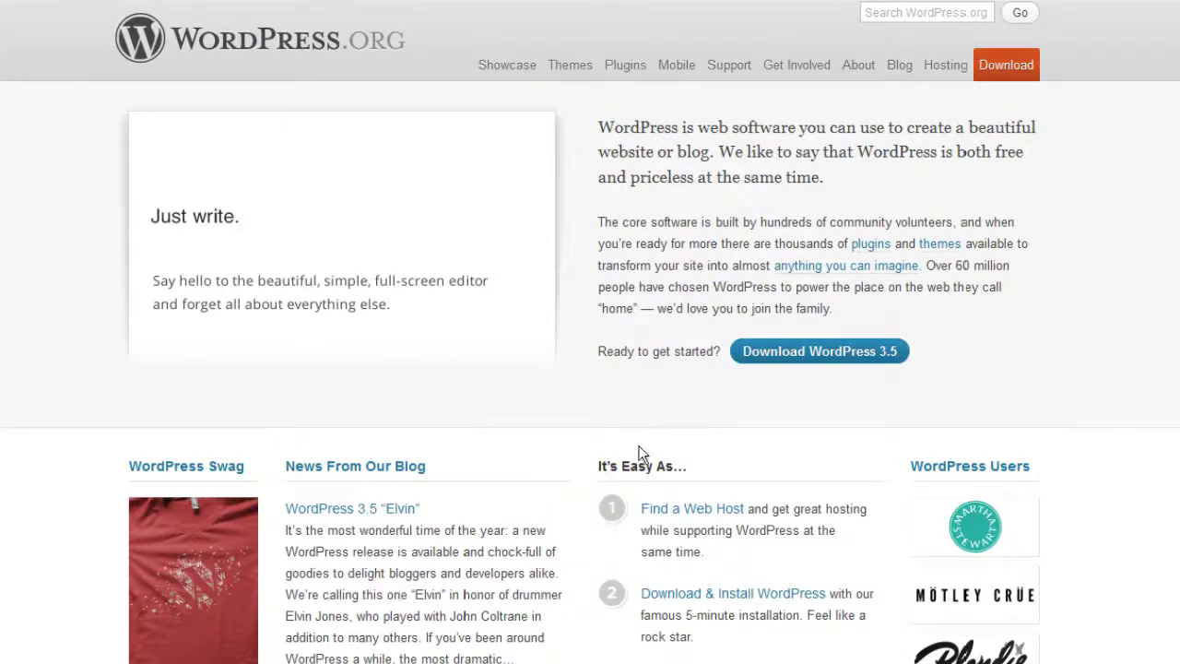
# Download and save the WordPress 3.5 zip package from WordPress.org.
pyautogui.click(1002, 74)
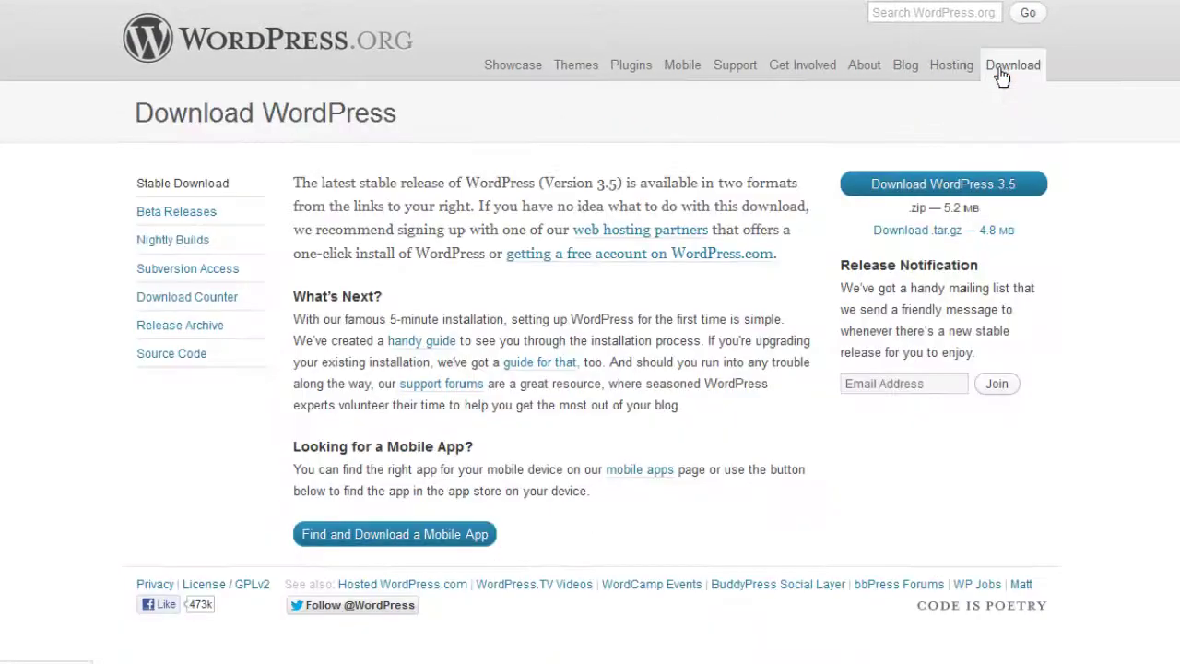
pyautogui.click(966, 189)
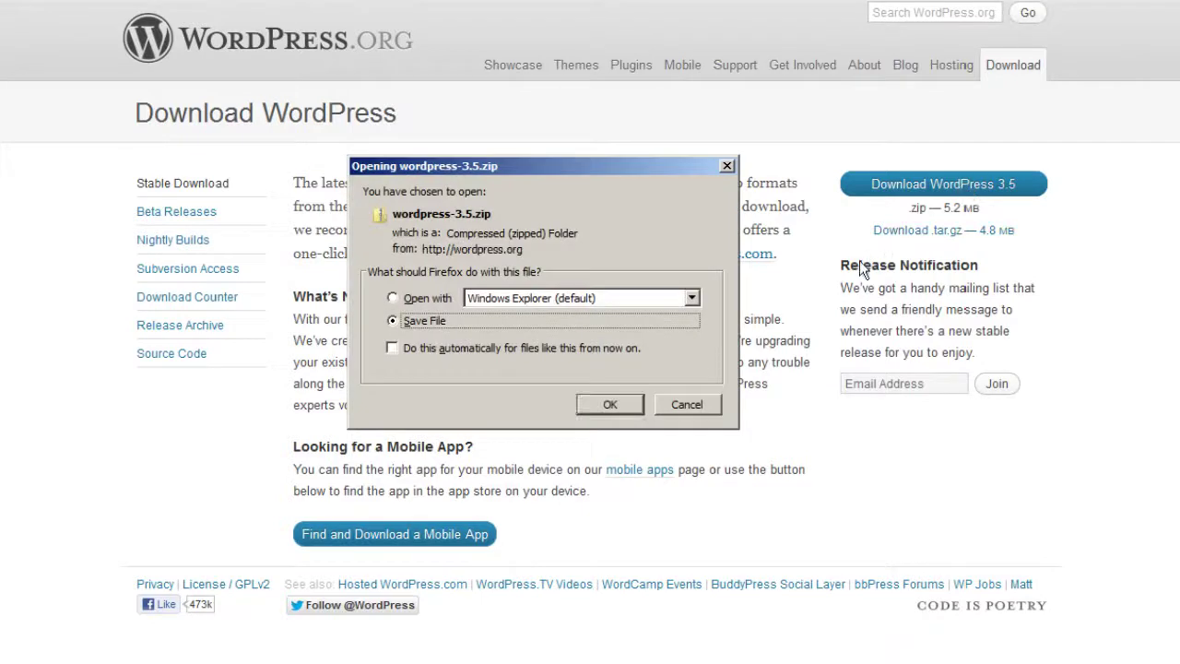
pyautogui.click(608, 404)
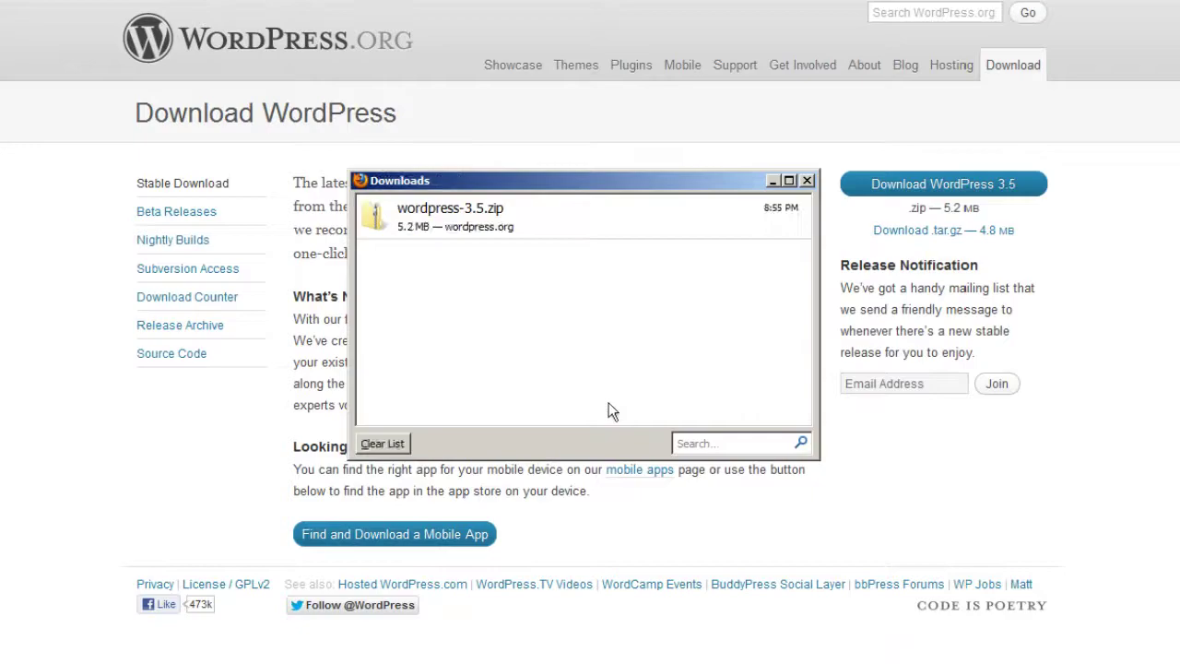
# Upload wordpress-3.5.zip into public_html and refresh the file listing.
pyautogui.click(806, 180)
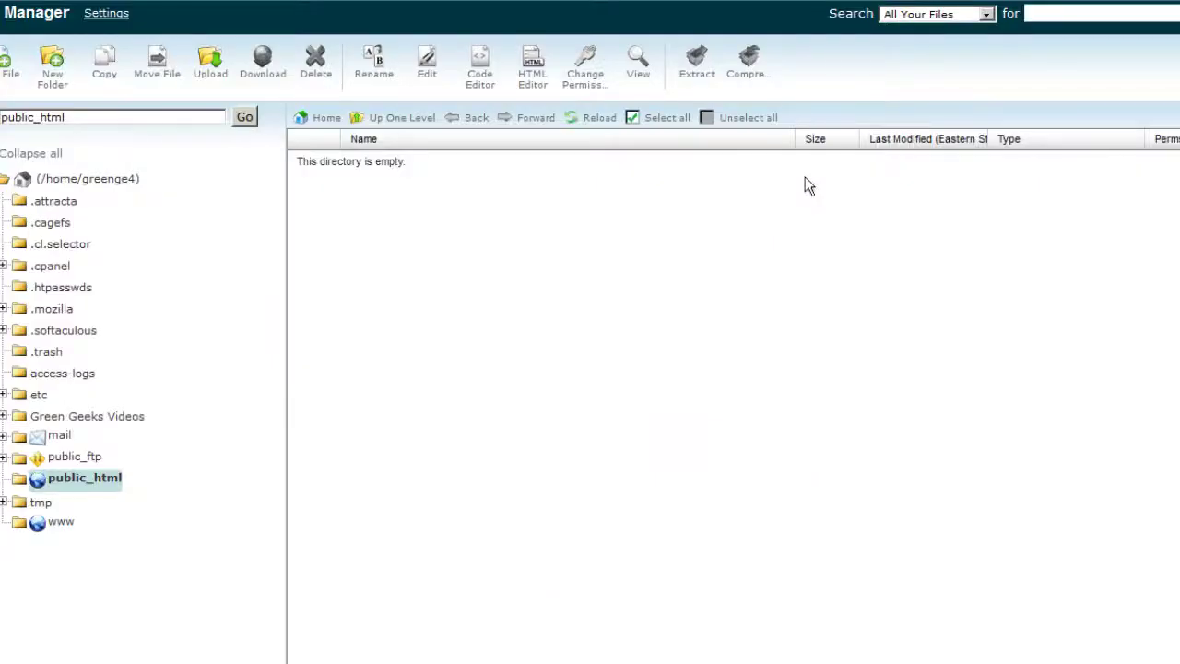
pyautogui.click(212, 75)
pyautogui.click(598, 120)
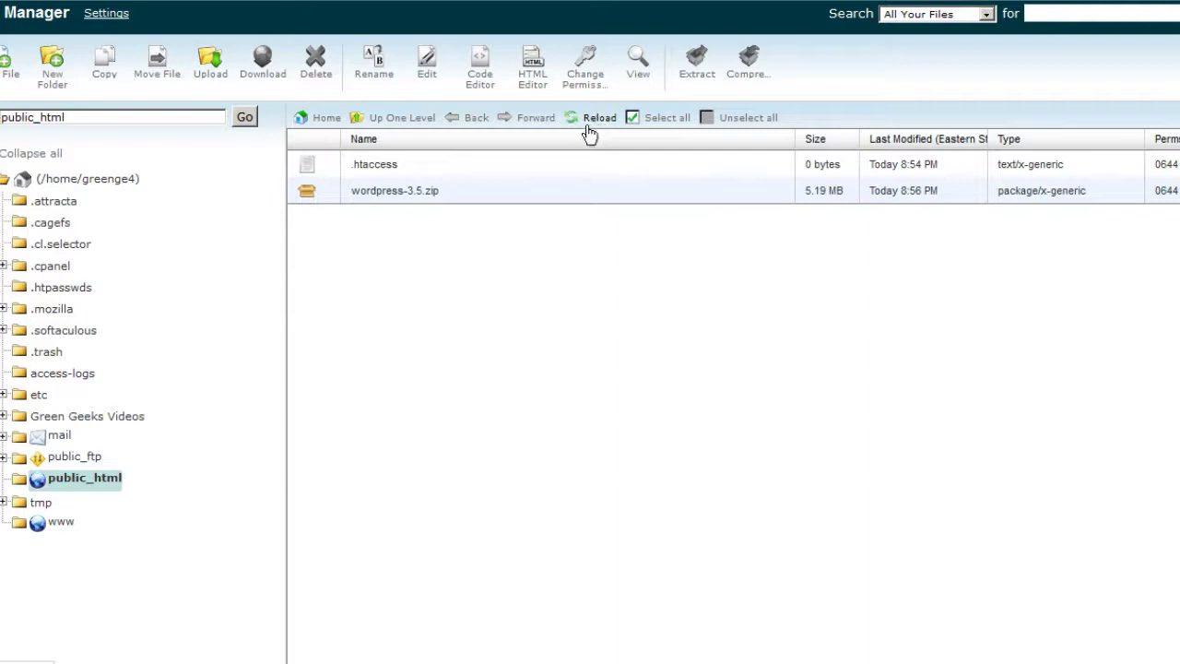
# Extract wordpress-3.5.zip into public_html, creating the wordpress folder.
pyautogui.rightClick(516, 189)
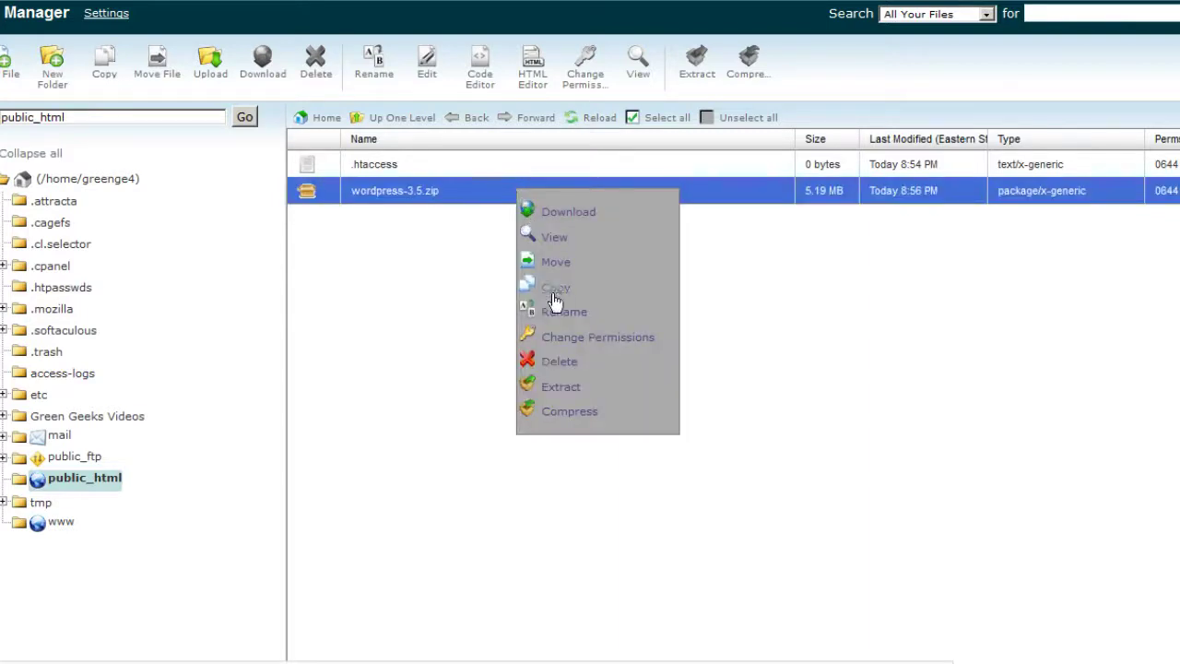
pyautogui.click(561, 387)
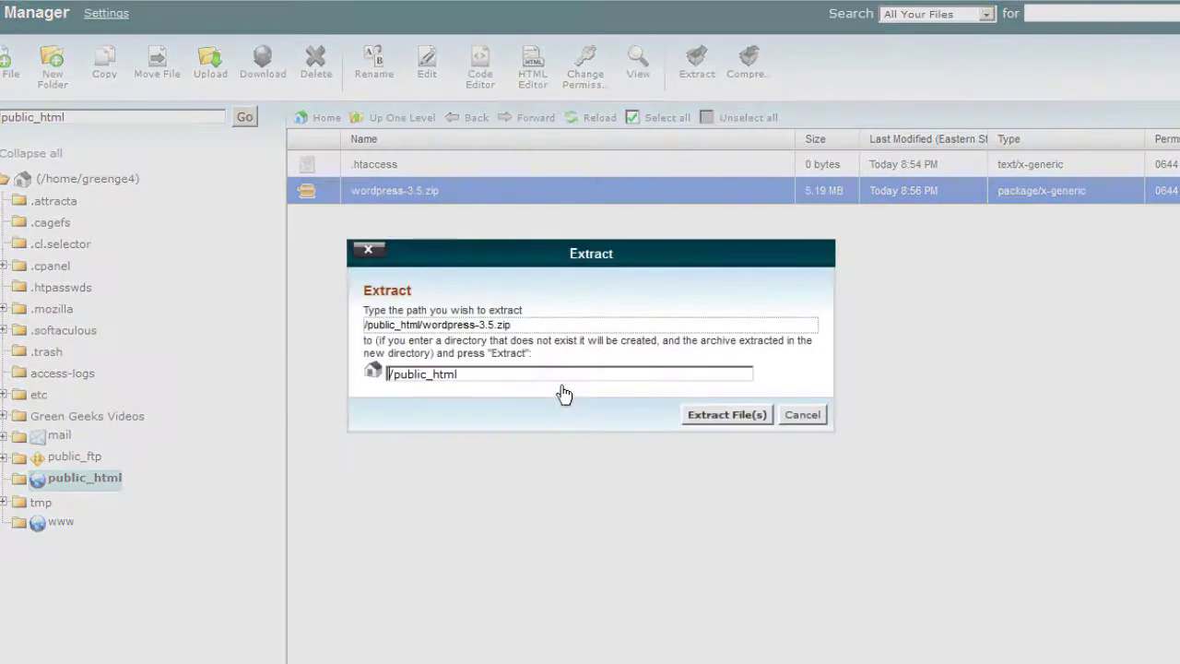
pyautogui.click(734, 418)
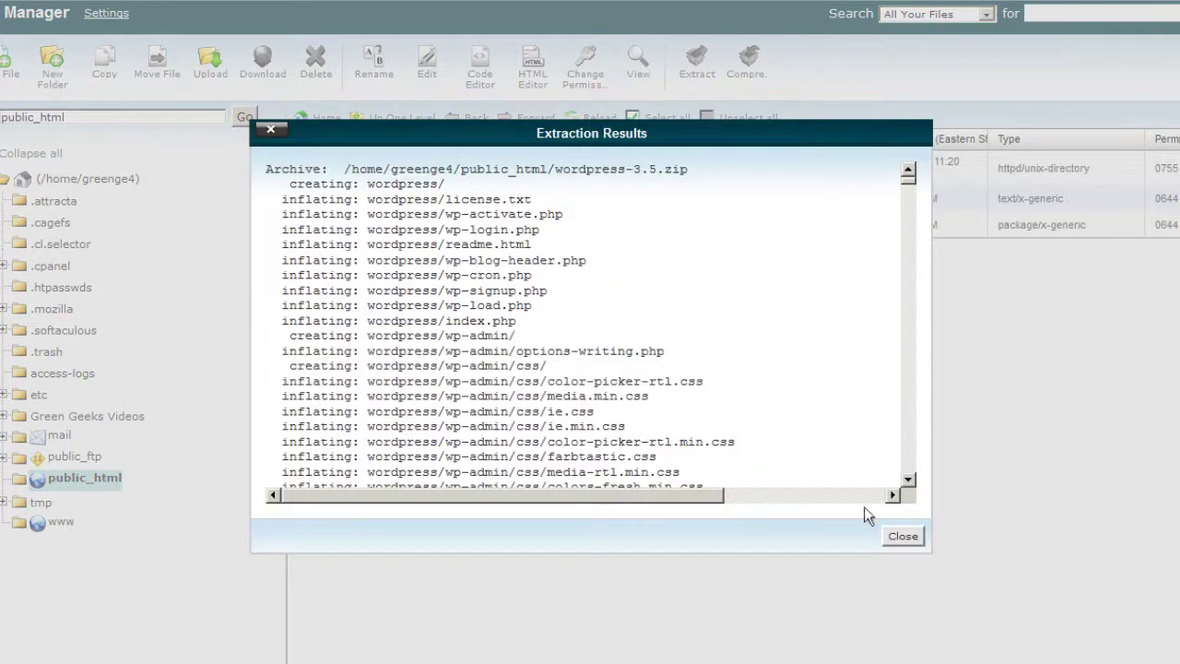
pyautogui.click(894, 538)
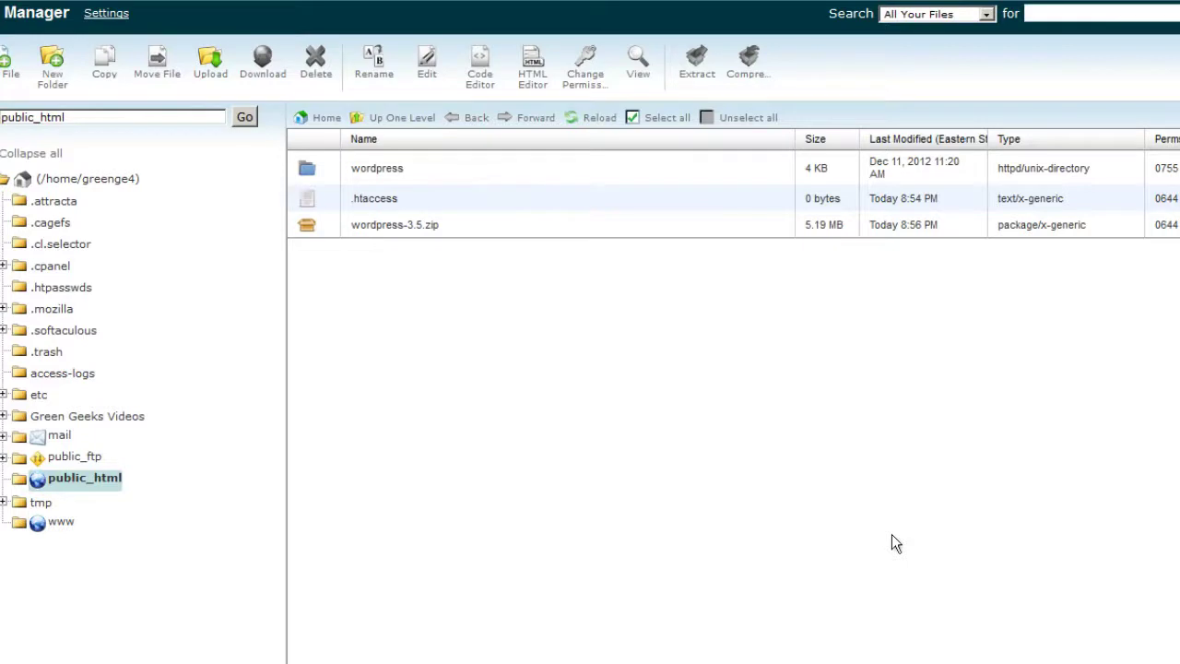
# Select every file inside the wordpress folder and move them up into public_html.
pyautogui.click(448, 171)
pyautogui.doubleClick(449, 171)
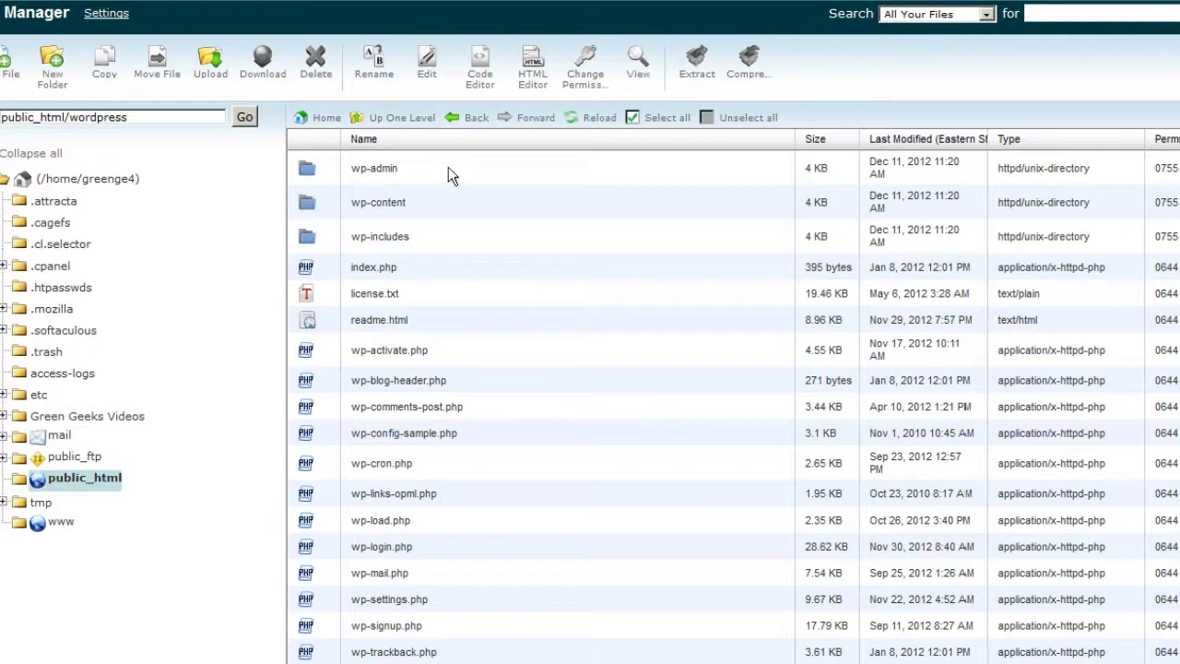
pyautogui.click(664, 121)
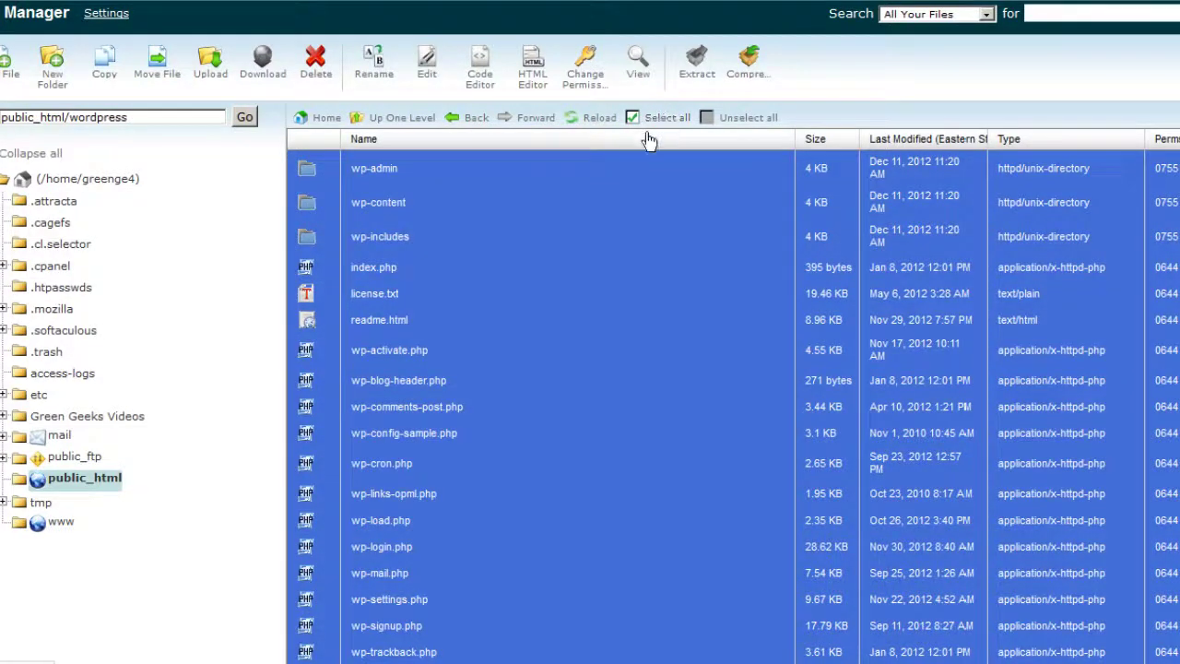
pyautogui.rightClick(633, 168)
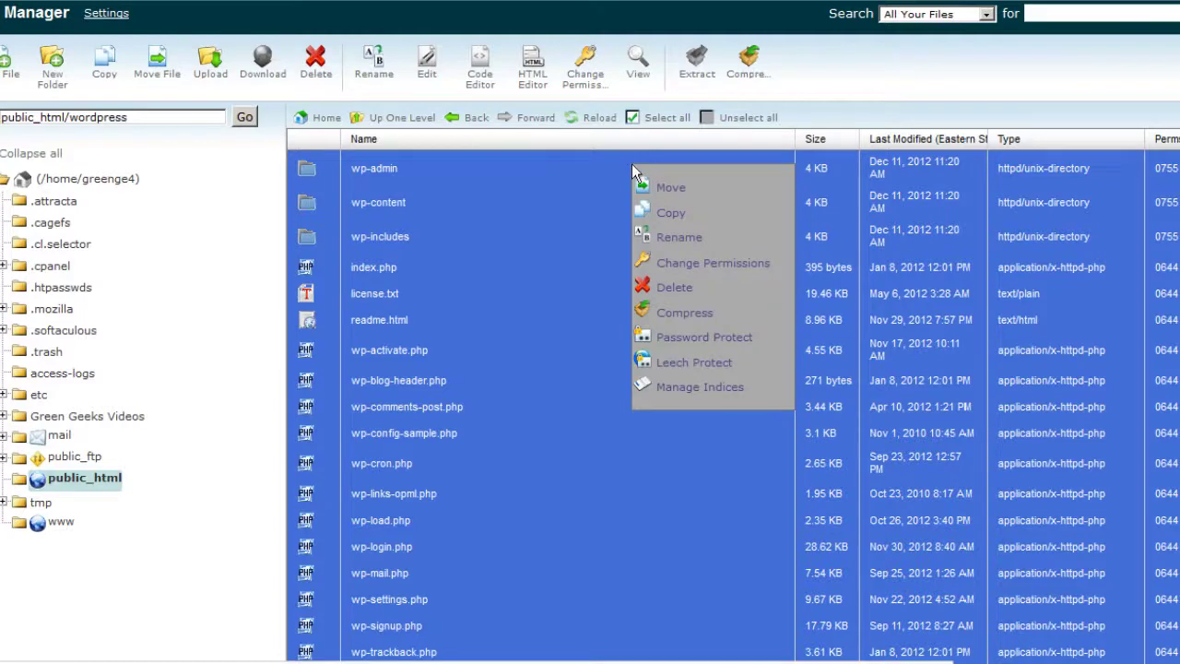
pyautogui.click(670, 189)
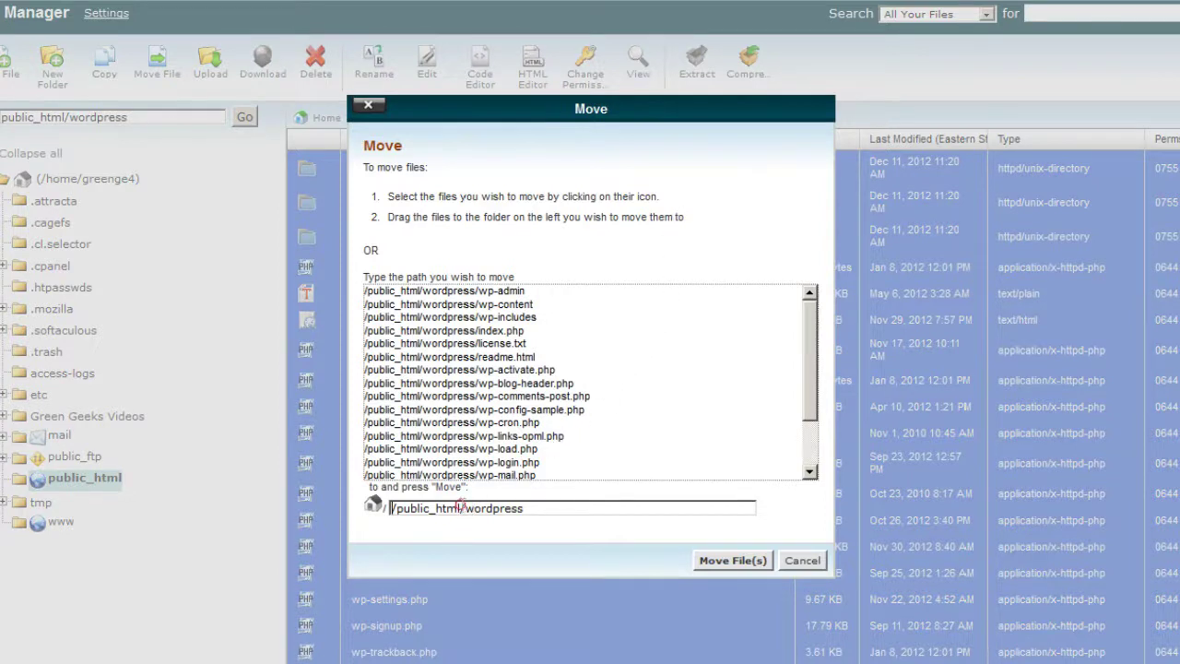
pyautogui.moveTo(461, 508); pyautogui.dragTo(544, 505)
pyautogui.press('BackSpace')
pyautogui.click(734, 561)
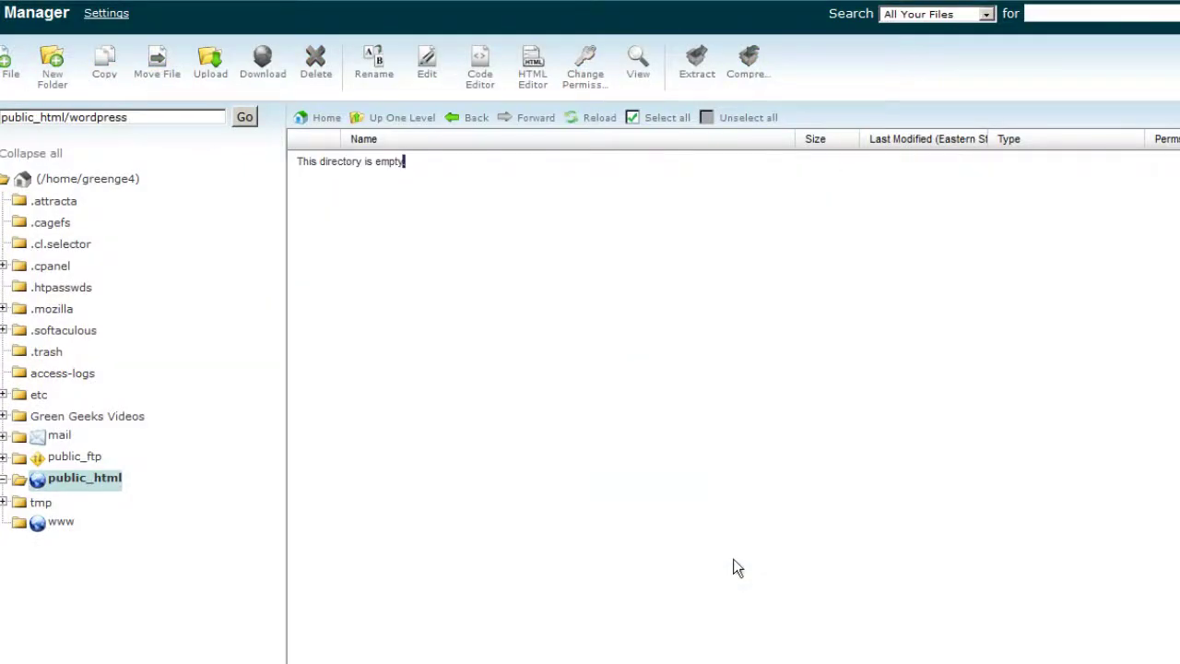
# Rename wp-config-sample.php in public_html to wp-config.php.
pyautogui.click(399, 119)
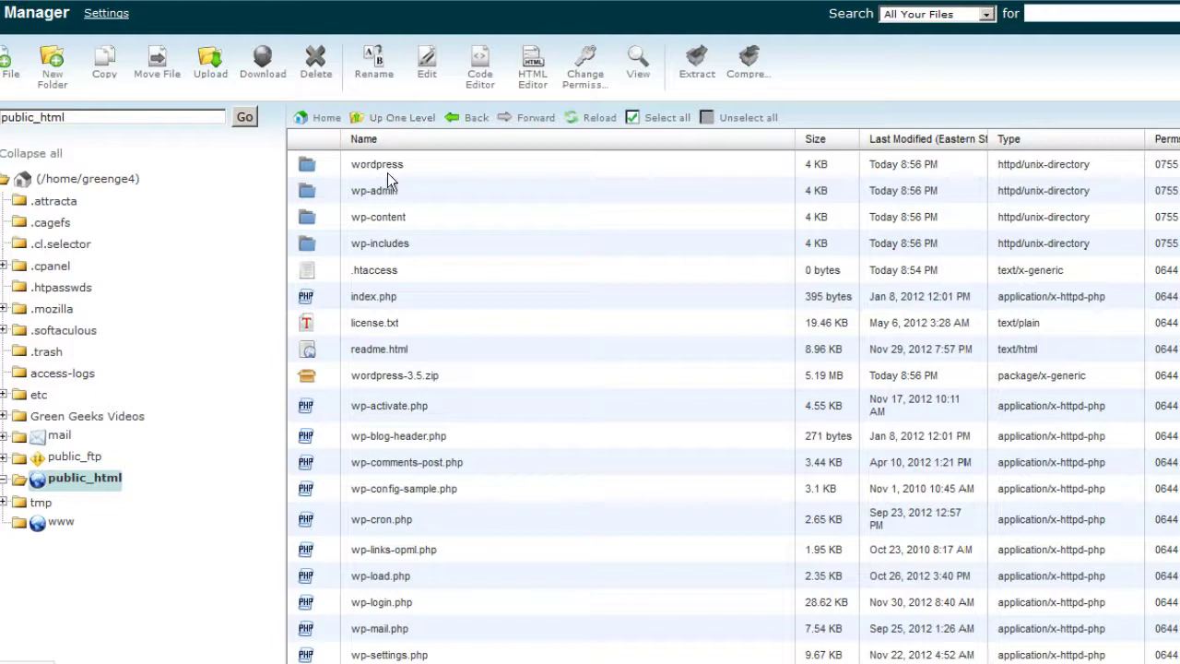
pyautogui.rightClick(401, 493)
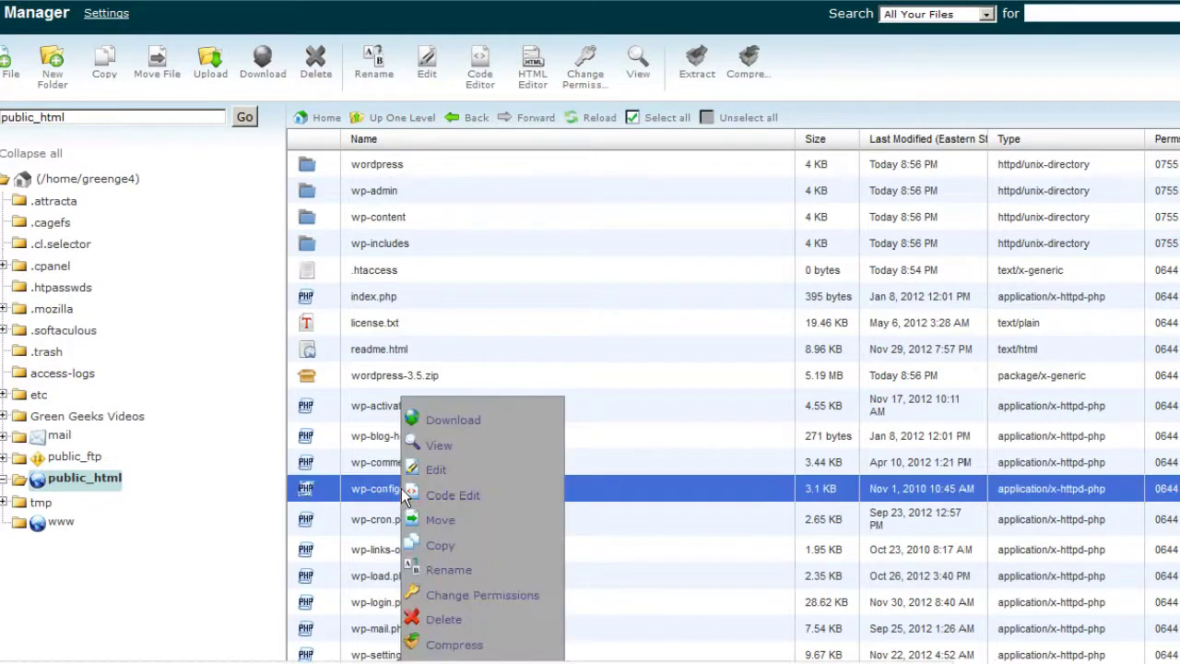
pyautogui.click(444, 571)
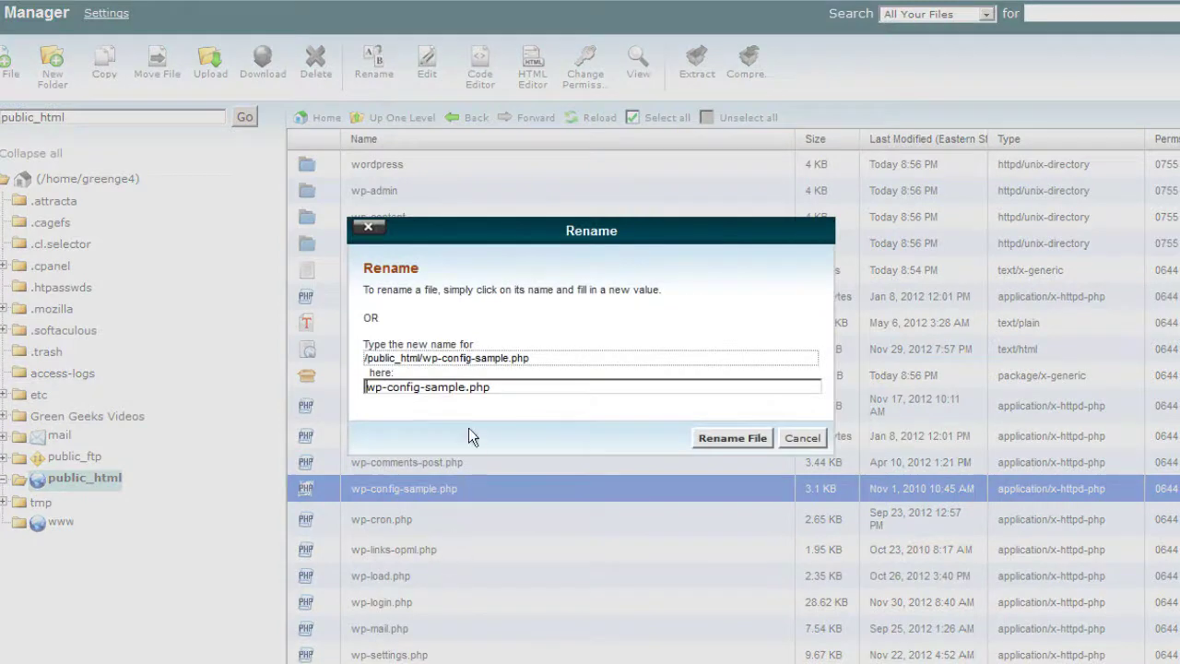
pyautogui.moveTo(421, 387); pyautogui.dragTo(466, 387)
pyautogui.press('BackSpace')
pyautogui.click(711, 440)
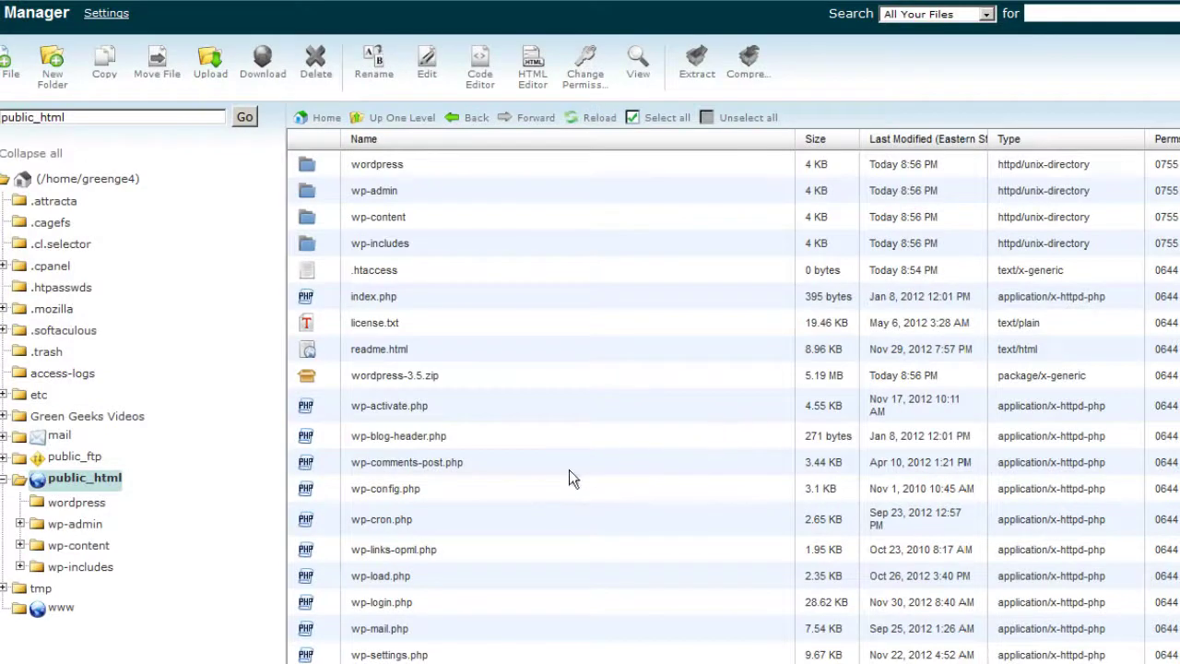
# Open wp-config.php in the text editor and scroll to its MySQL settings.
pyautogui.rightClick(481, 492)
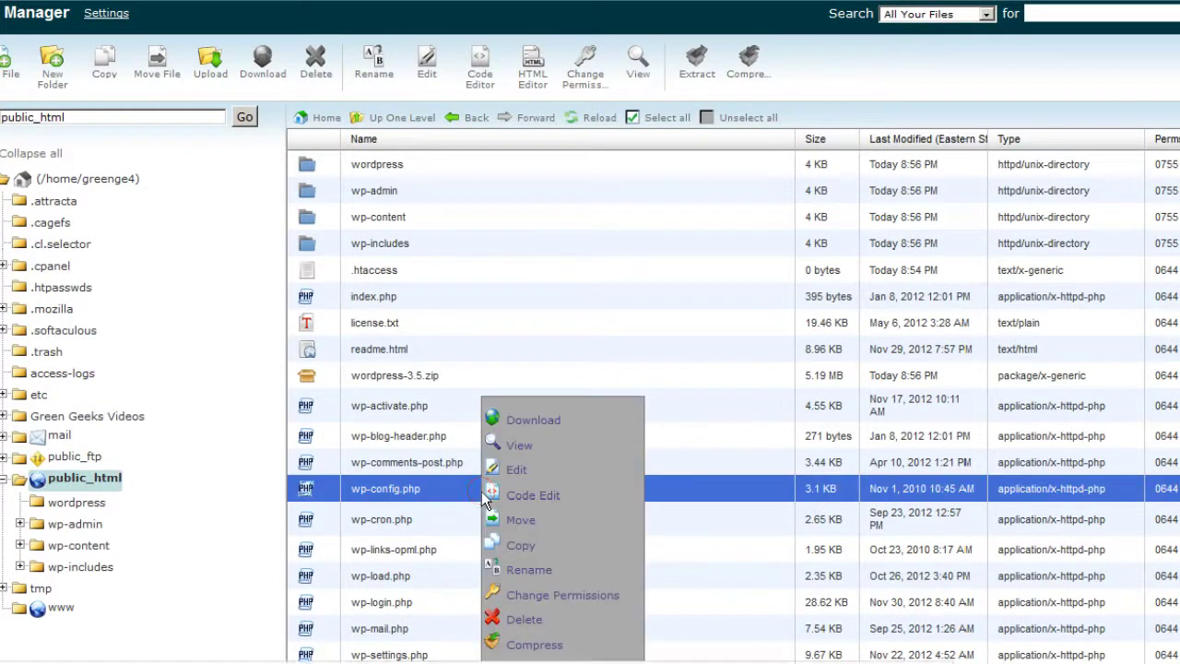
pyautogui.click(528, 481)
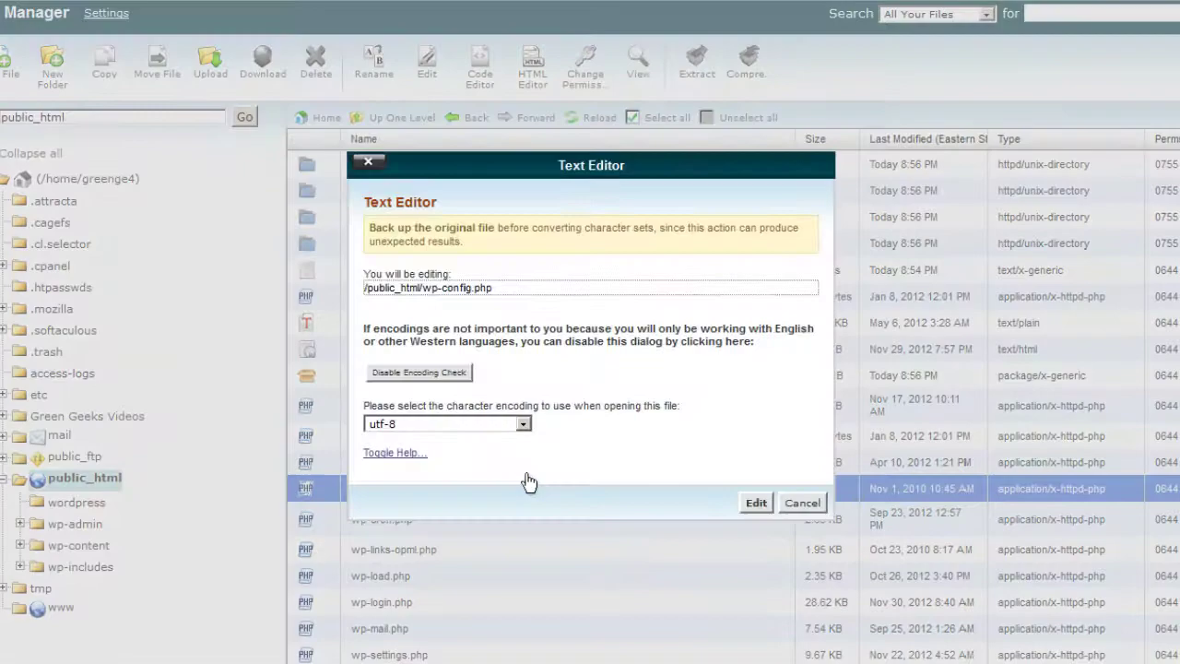
pyautogui.click(755, 505)
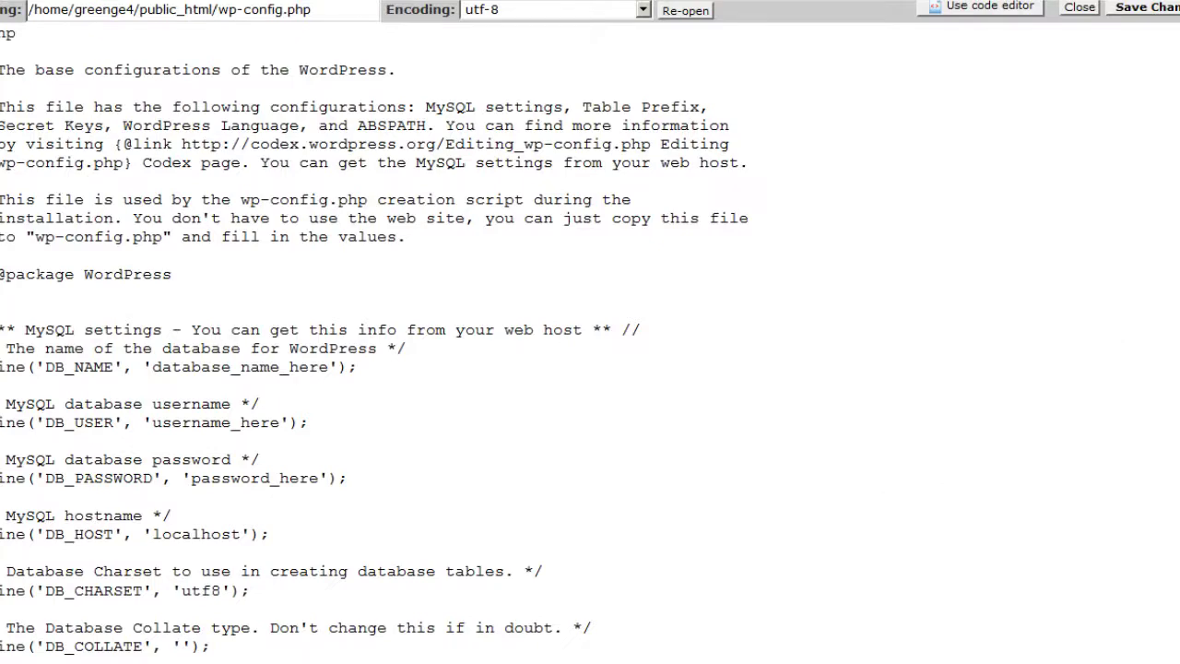
pyautogui.scroll(-1, 374, 339)
pyautogui.scroll(-2, 374, 339)
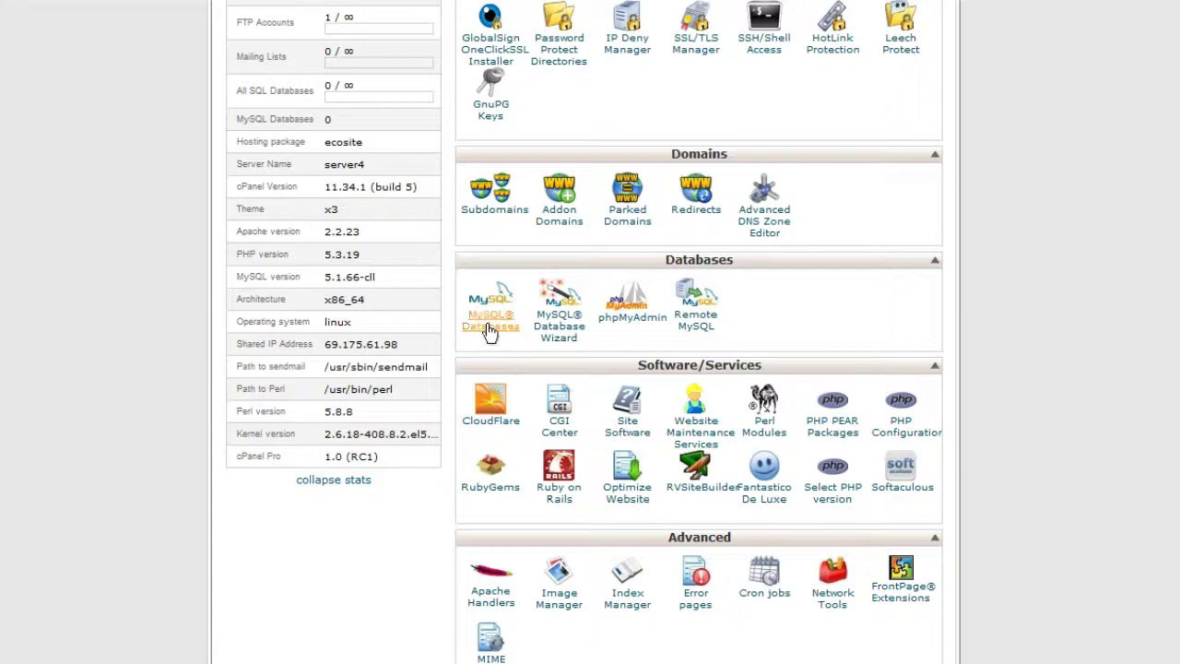
# Create the MySQL database greenge4_wordpress and return to the databases overview.
pyautogui.click(490, 324)
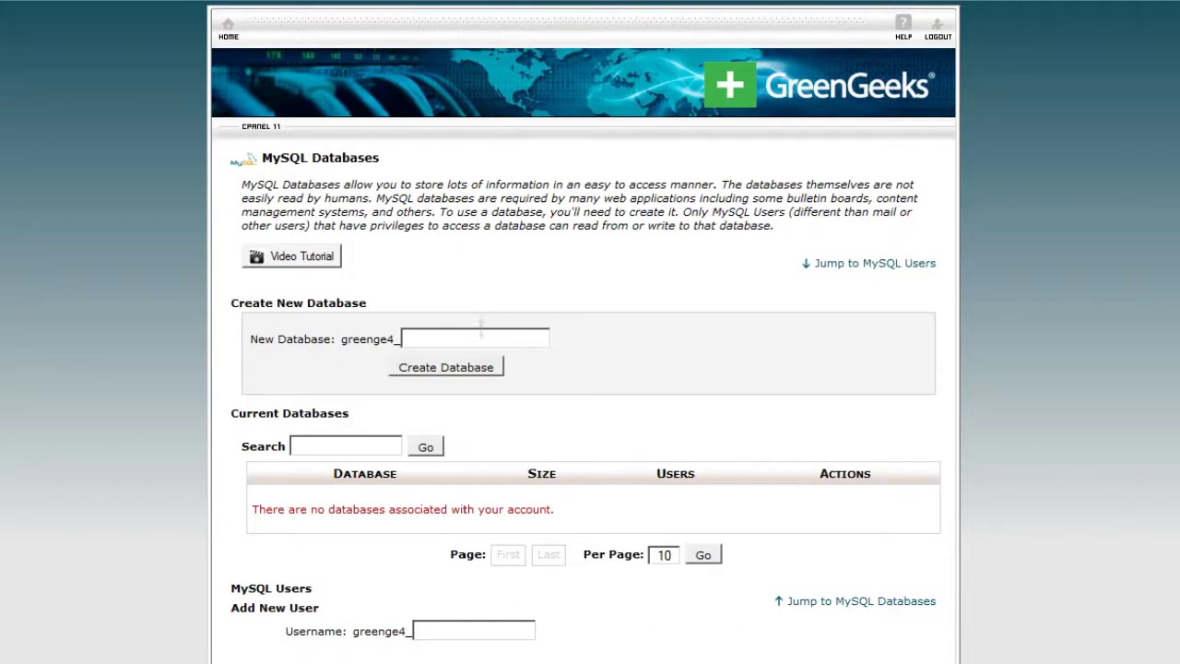
pyautogui.click(470, 338)
pyautogui.write('w')
pyautogui.write('ordpress')
pyautogui.click(448, 369)
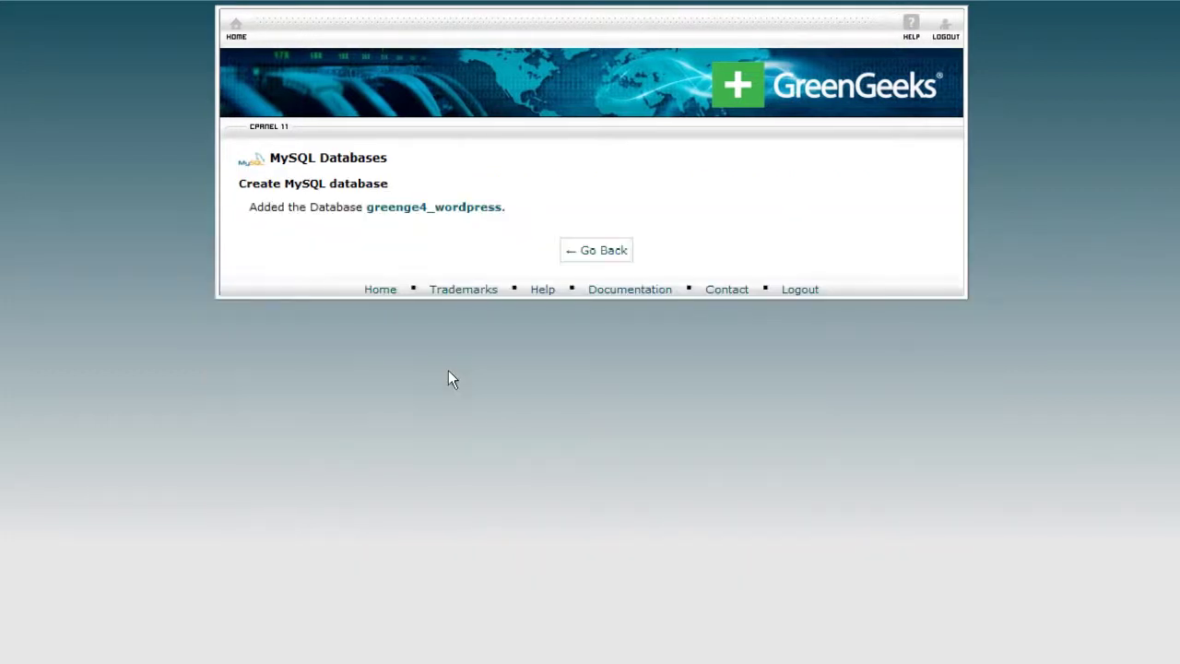
pyautogui.click(599, 253)
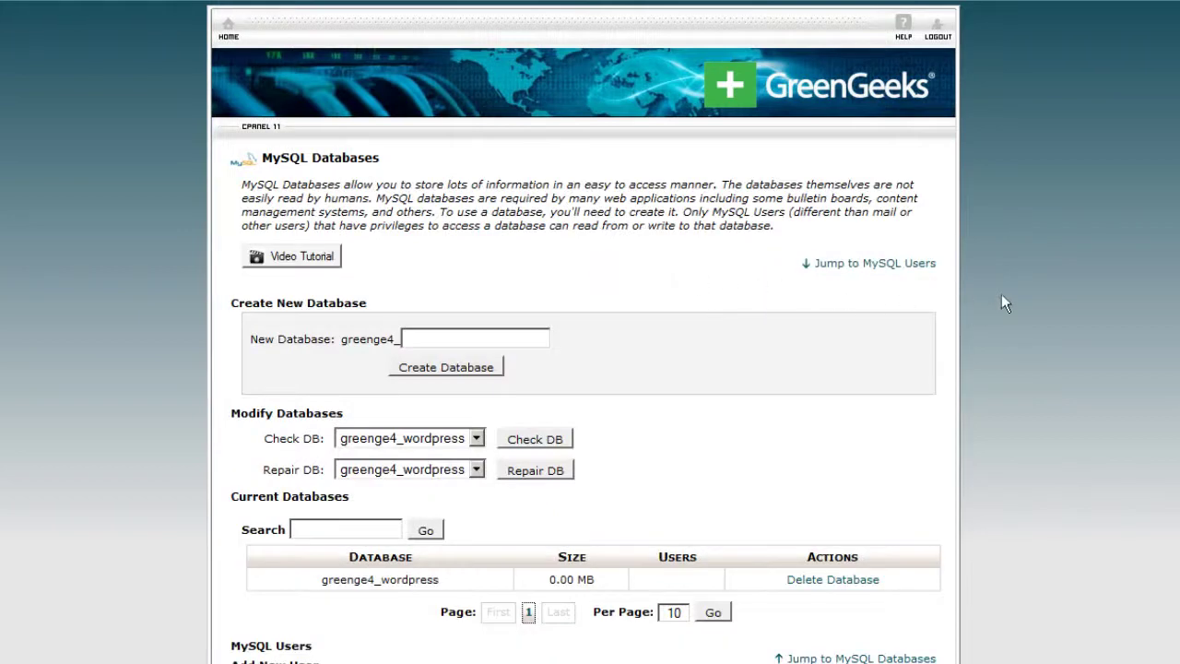
# Create MySQL user greenge4_wp with the new password entered twice.
pyautogui.scroll(-2, 590, 332)
pyautogui.scroll(-2, 590, 332)
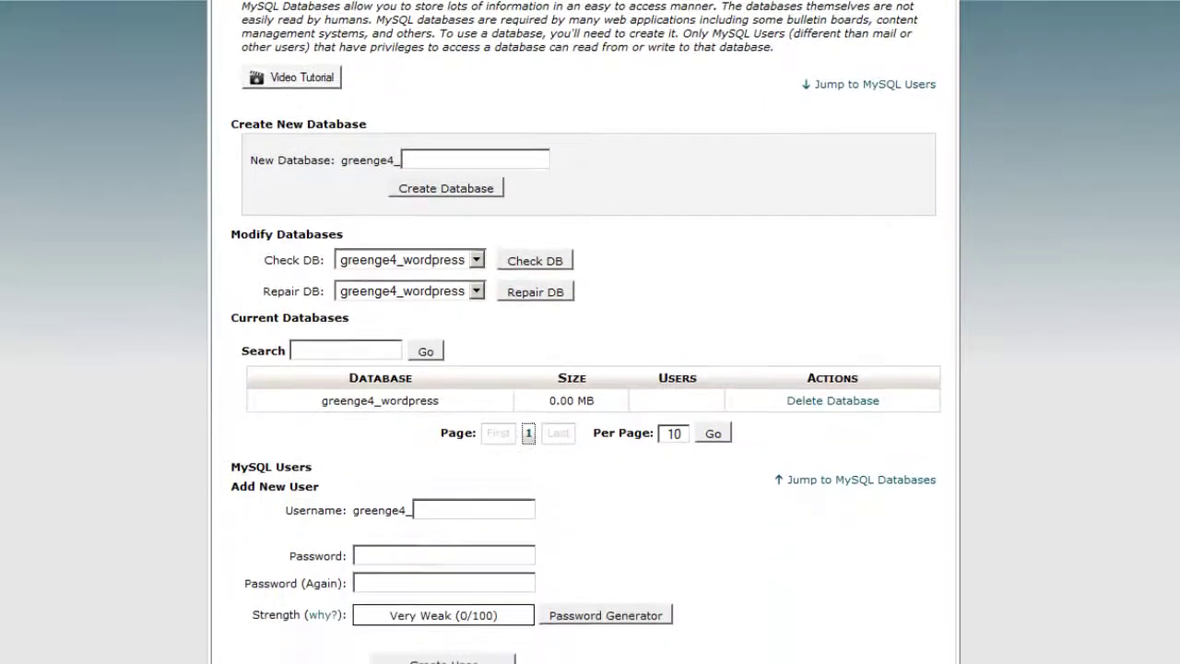
pyautogui.scroll(-2, 590, 331)
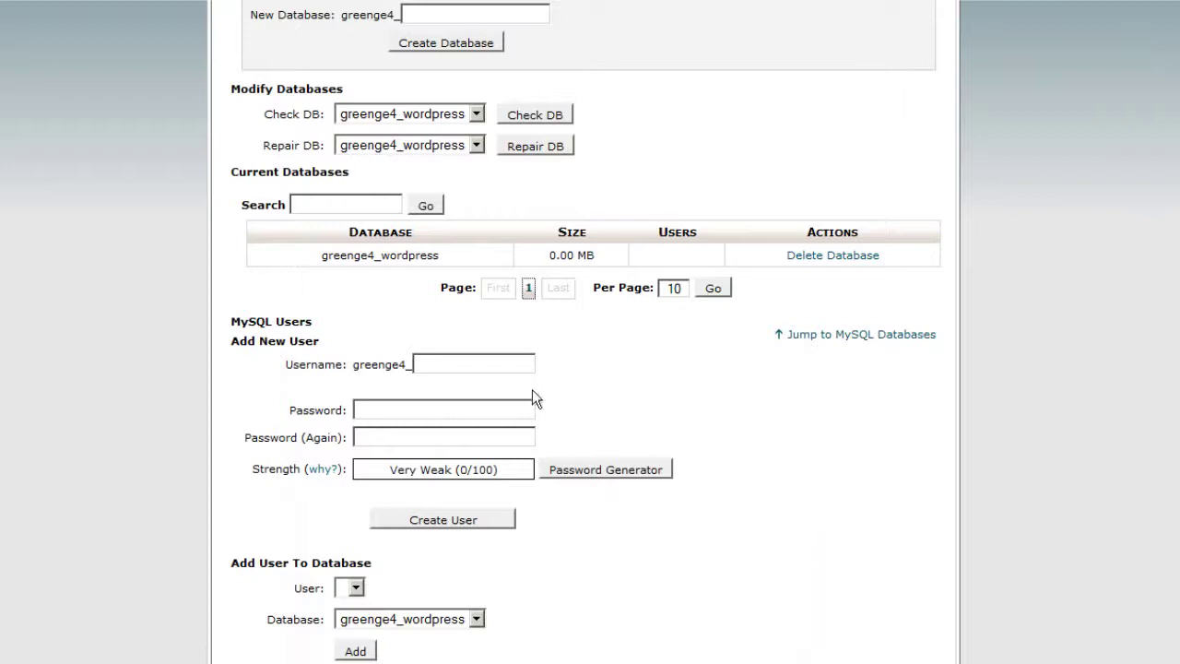
pyautogui.click(468, 364)
pyautogui.write('w')
pyautogui.write('p')
pyautogui.click(442, 411)
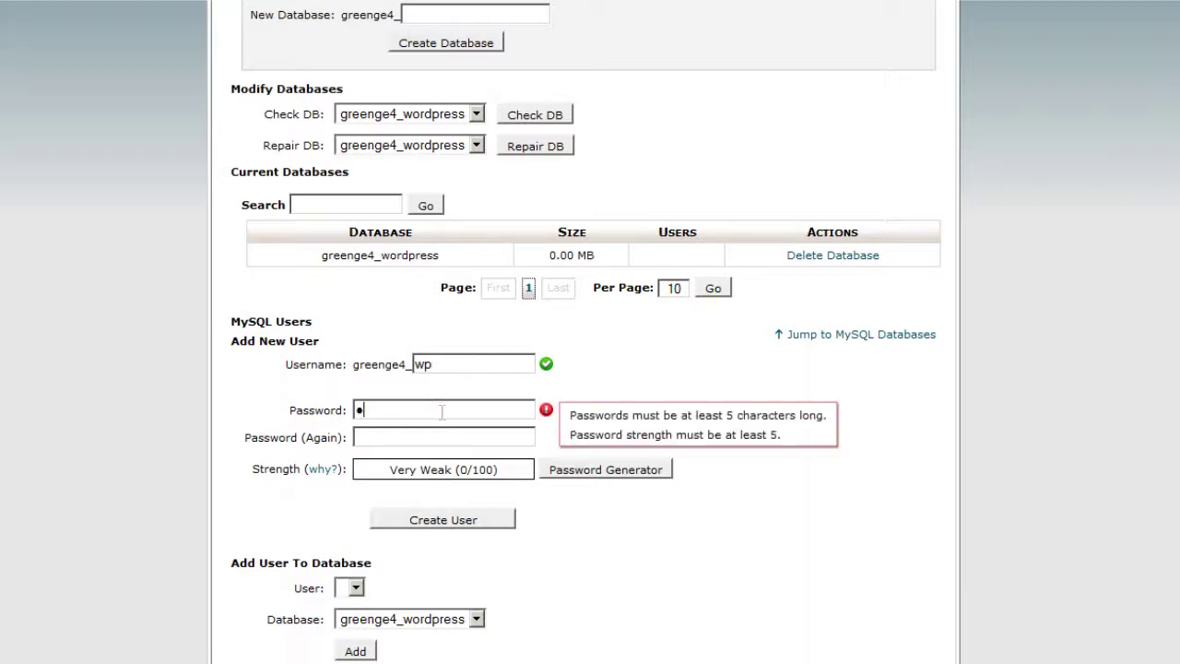
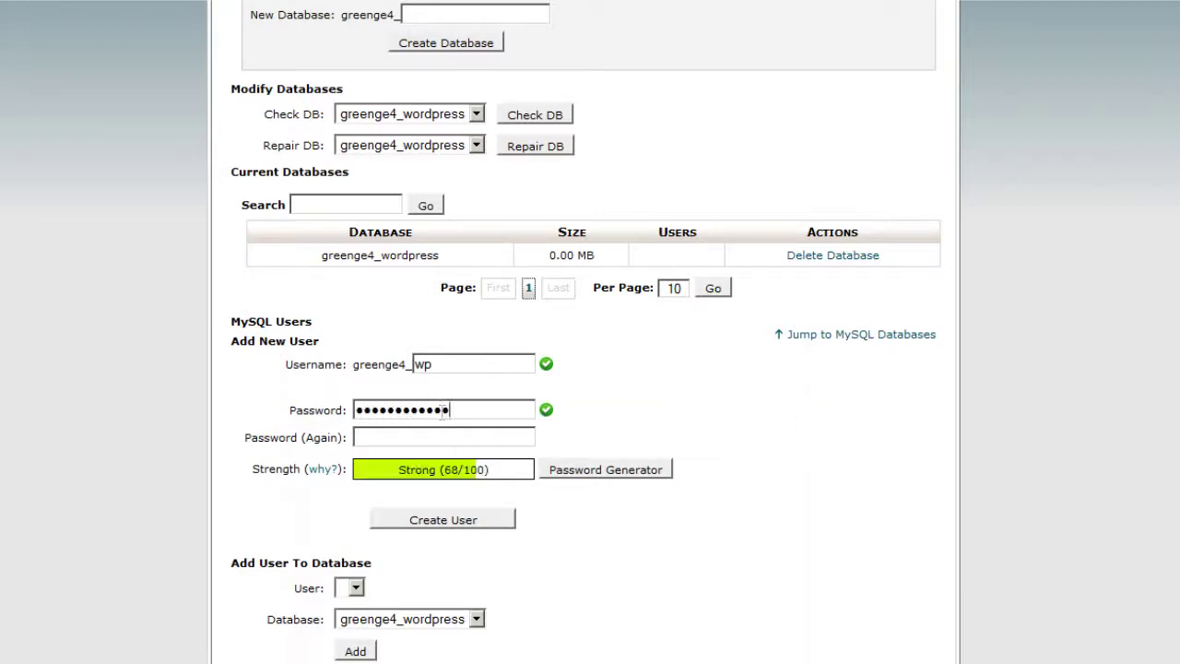
pyautogui.click(441, 438)
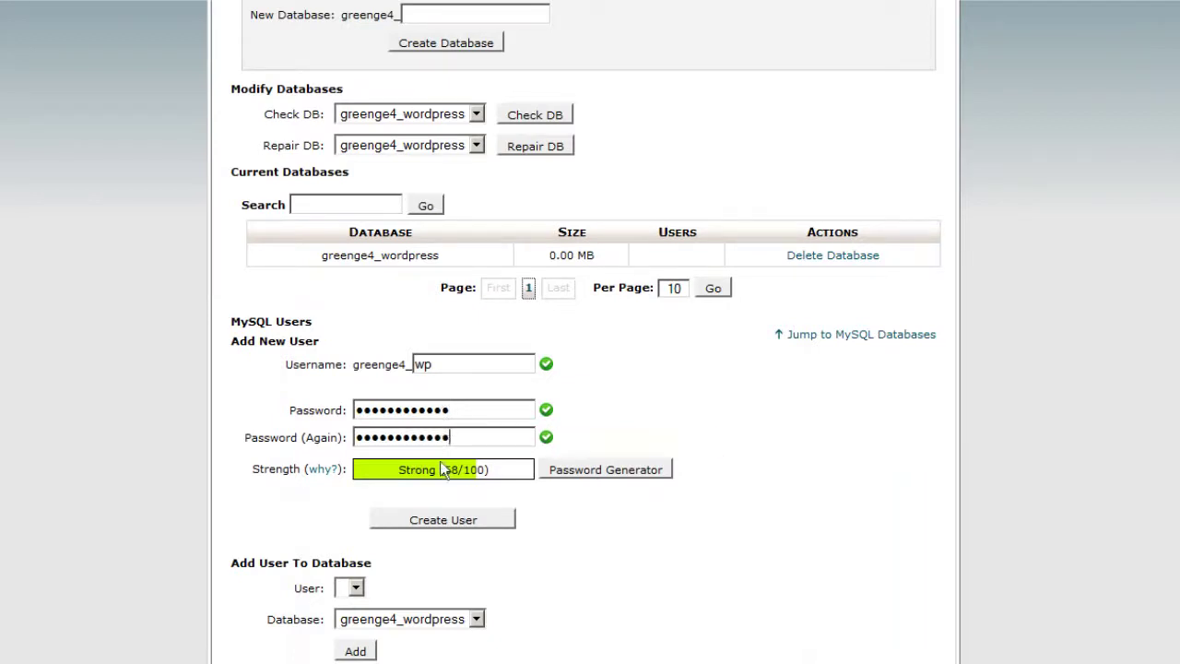
pyautogui.click(443, 519)
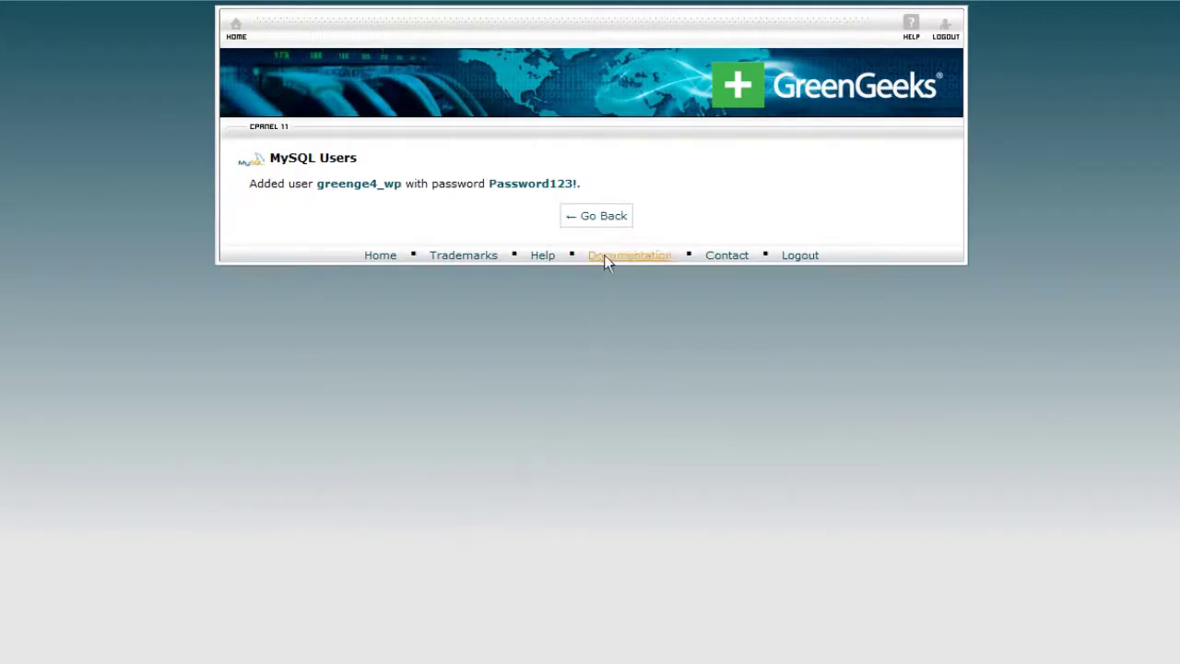
pyautogui.click(602, 222)
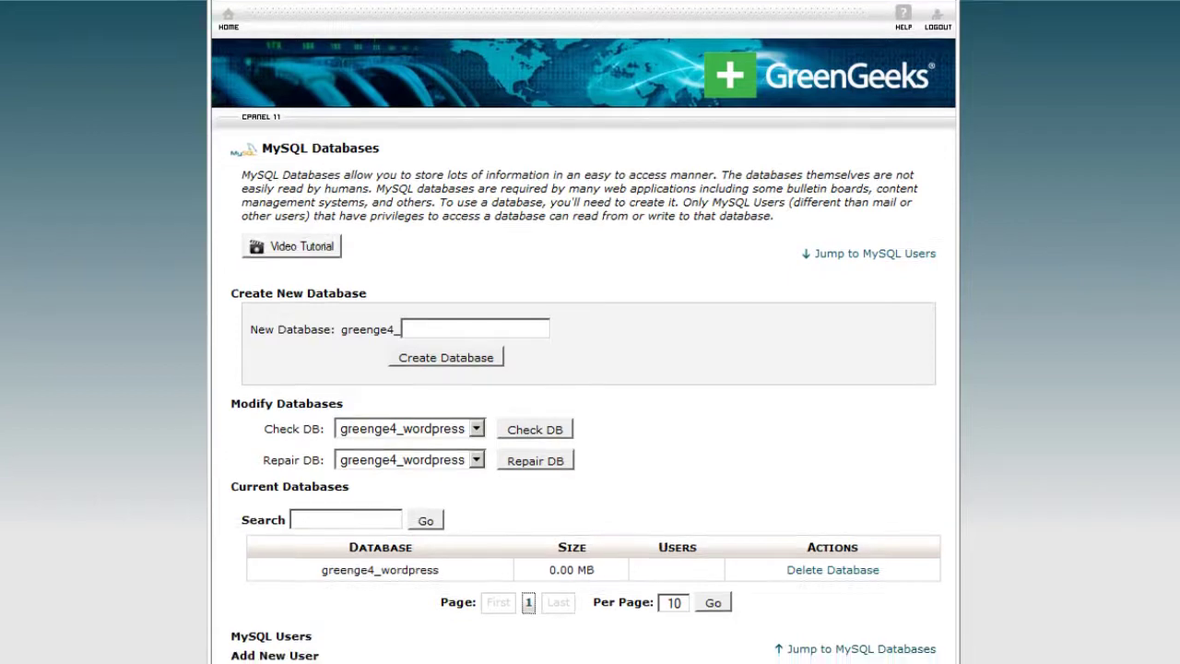
# Add greenge4_wp to greenge4_wordpress with ALL PRIVILEGES and apply the changes.
pyautogui.scroll(-4, 968, 249)
pyautogui.scroll(-4, 583, 332)
pyautogui.scroll(-2, 583, 332)
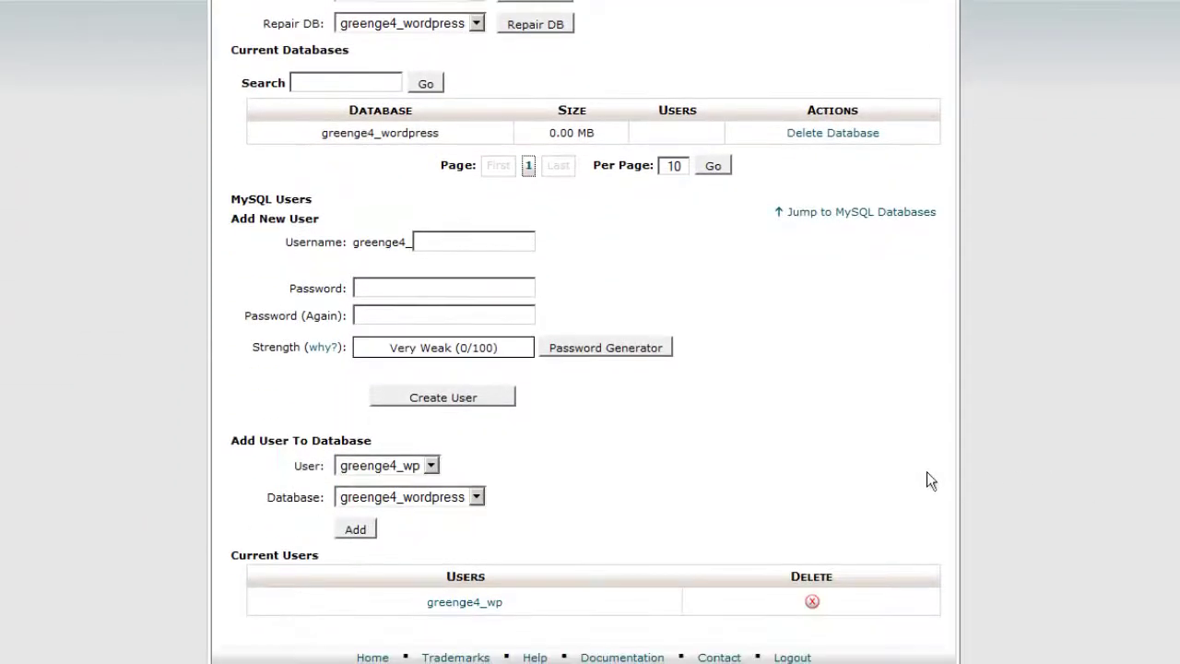
pyautogui.click(434, 466)
pyautogui.click(357, 530)
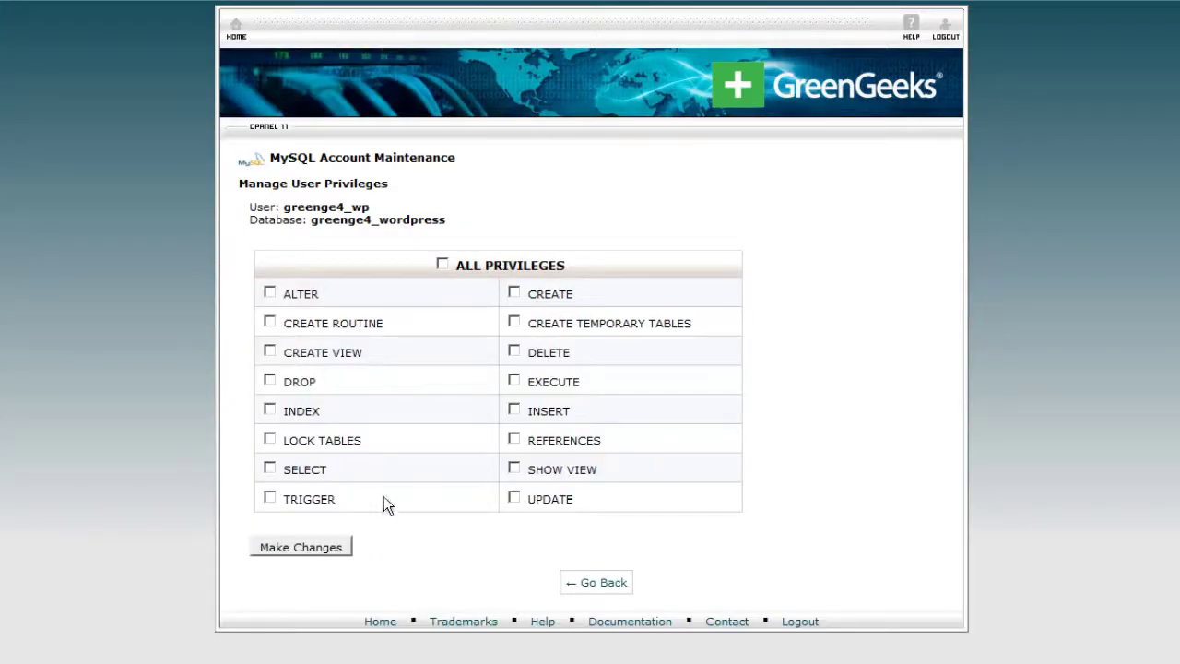
pyautogui.click(442, 265)
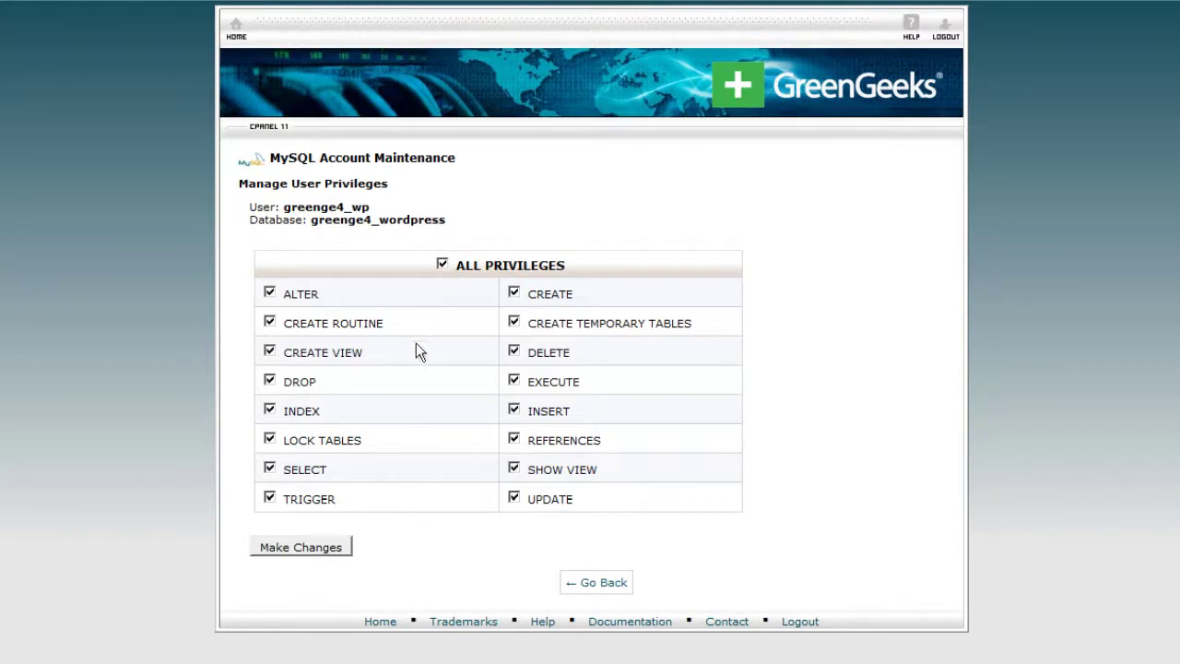
pyautogui.click(315, 546)
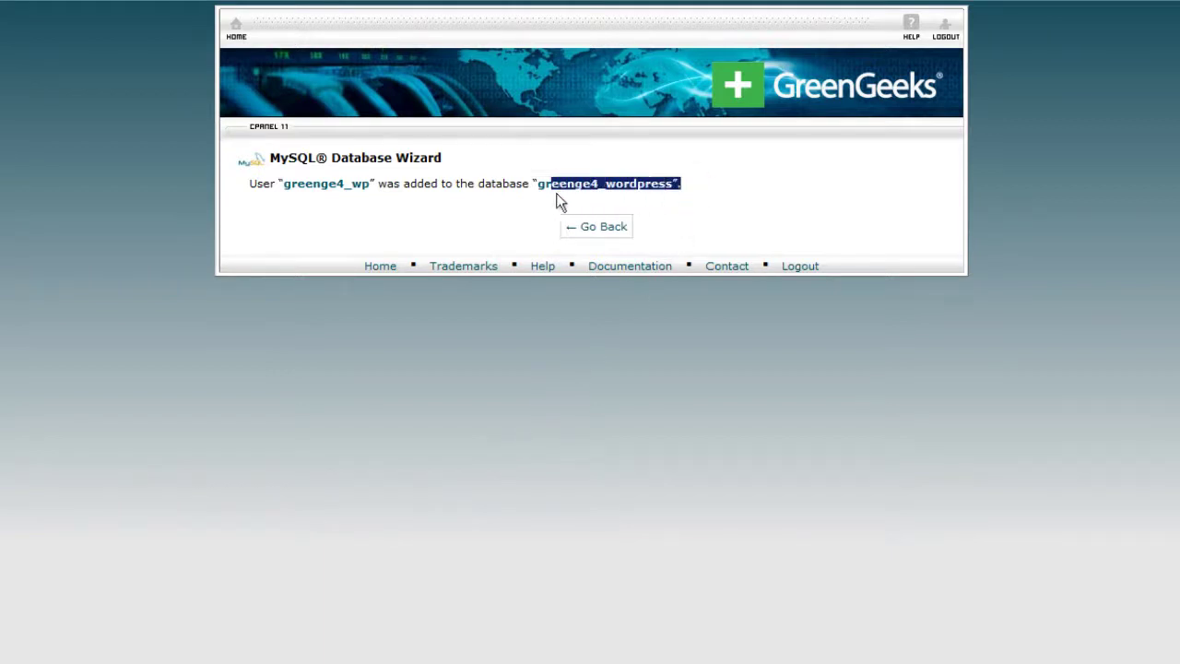
pyautogui.moveTo(682, 192); pyautogui.dragTo(282, 196)
pyautogui.click(240, 192)
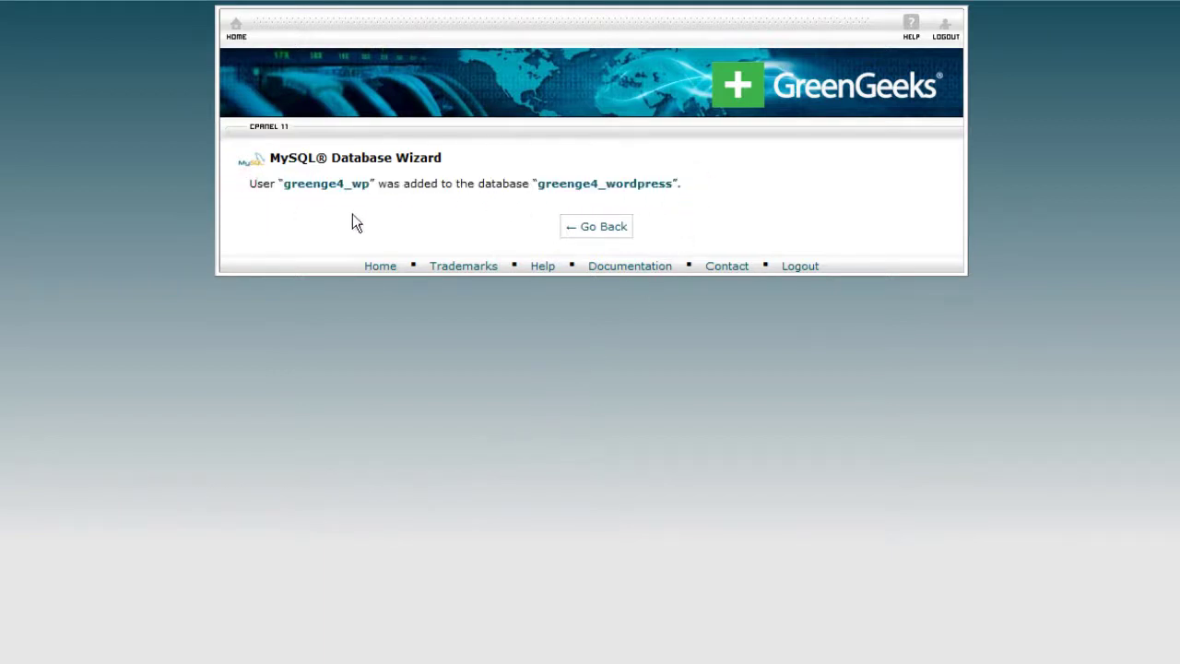
pyautogui.click(590, 227)
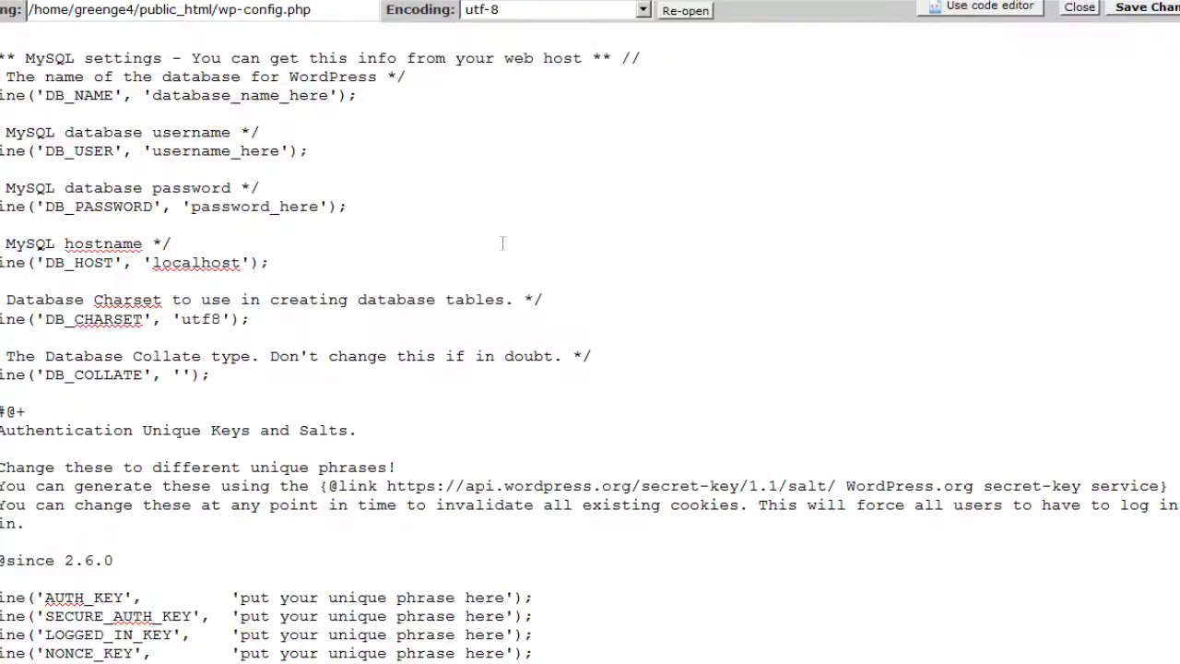
pyautogui.moveTo(153, 152); pyautogui.dragTo(280, 151)
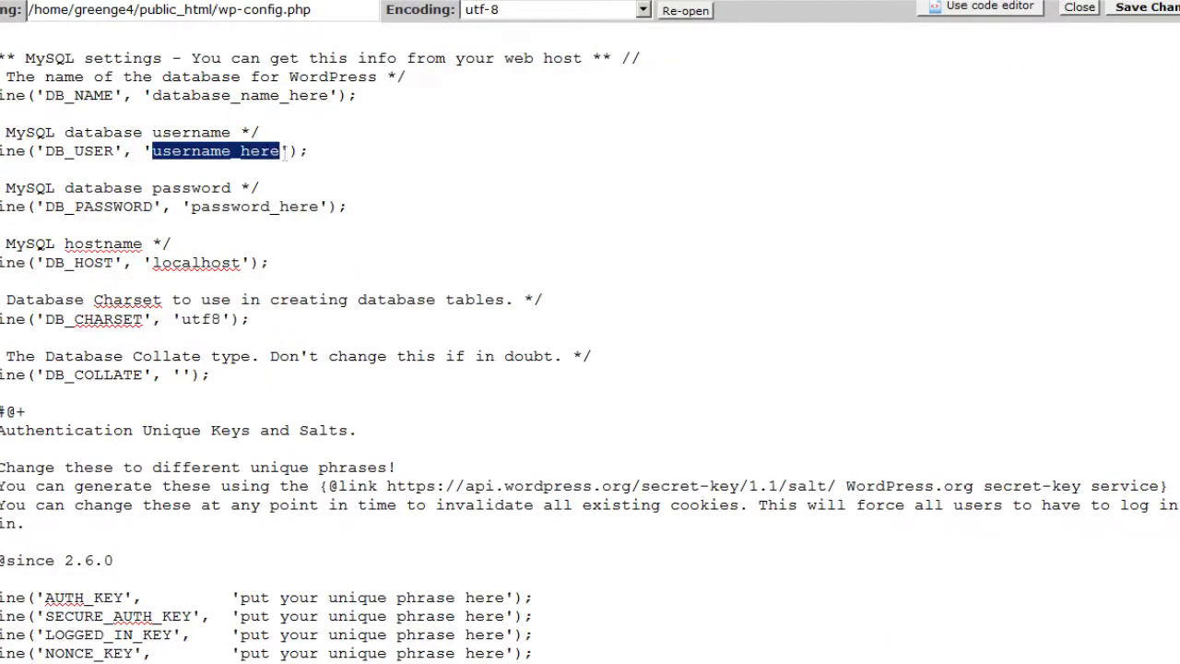
pyautogui.press('BackSpace')
pyautogui.write('greenge4_w')
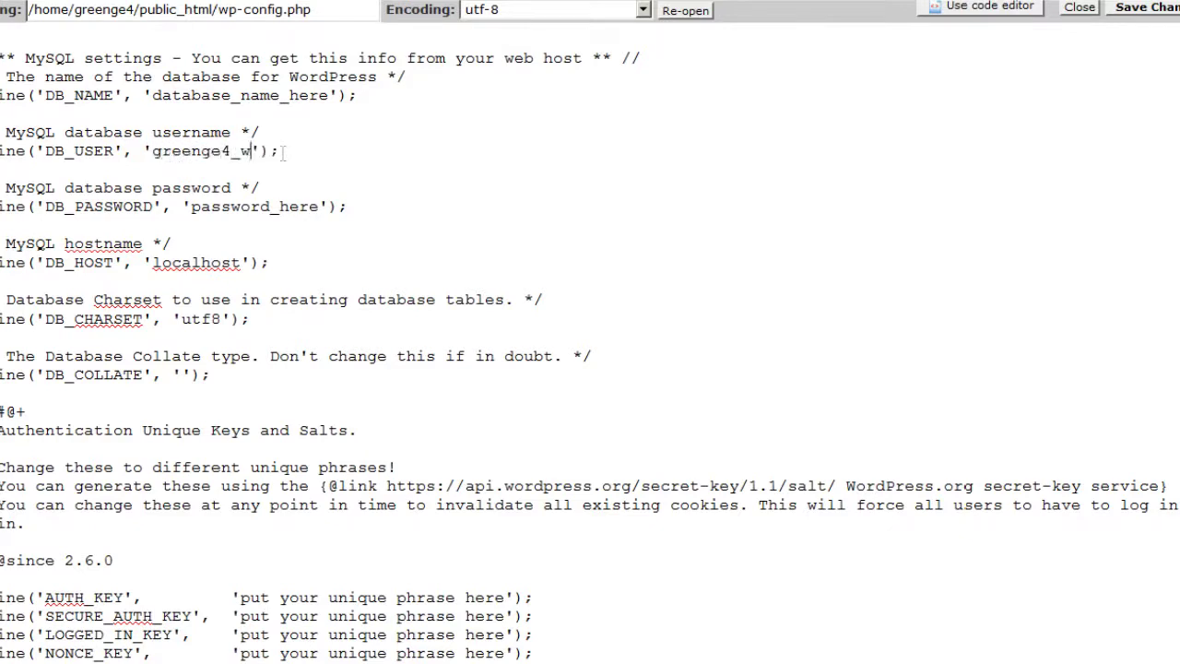
pyautogui.write('p')
pyautogui.moveTo(192, 207); pyautogui.dragTo(319, 207)
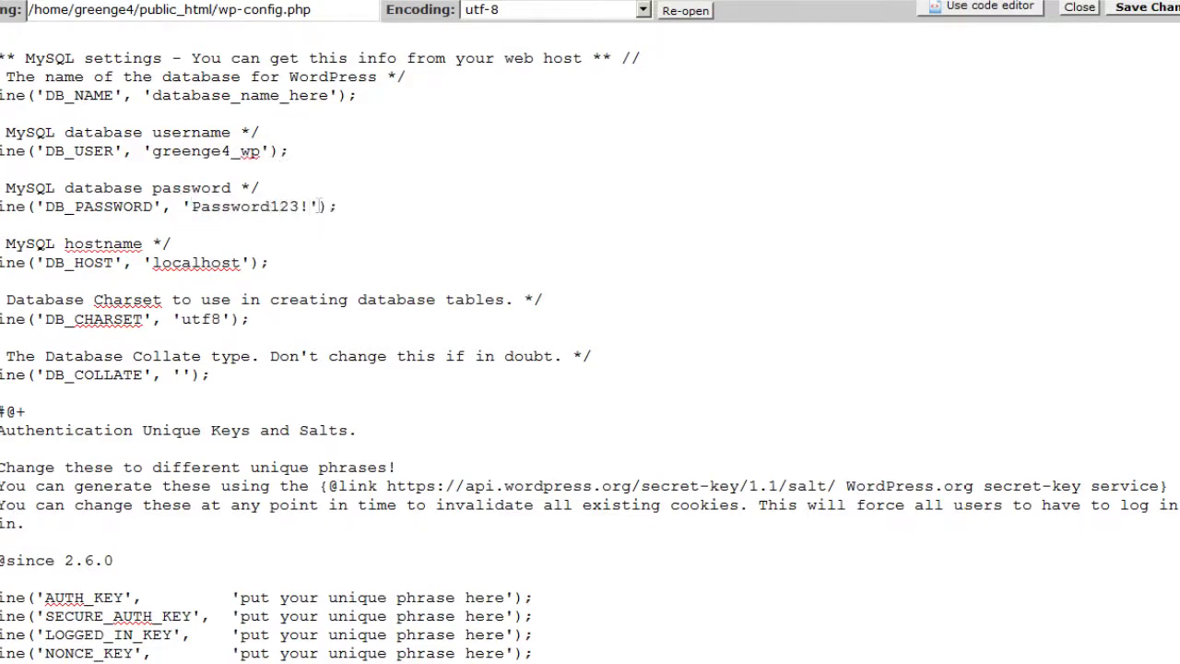
pyautogui.moveTo(152, 95)
pyautogui.mouseDown()
pyautogui.moveTo(356, 95)
pyautogui.moveTo(318, 95)
pyautogui.moveTo(329, 95)
pyautogui.mouseUp()
pyautogui.write('greenge4_wor')
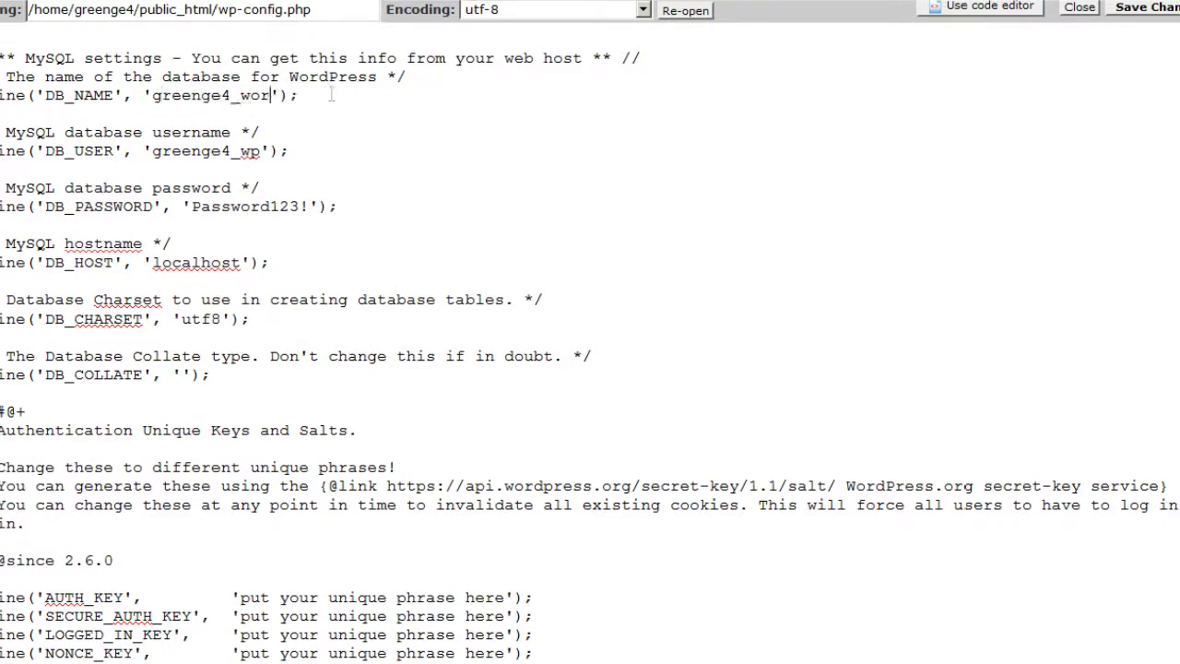
pyautogui.write('dpress')
pyautogui.click(1141, 13)
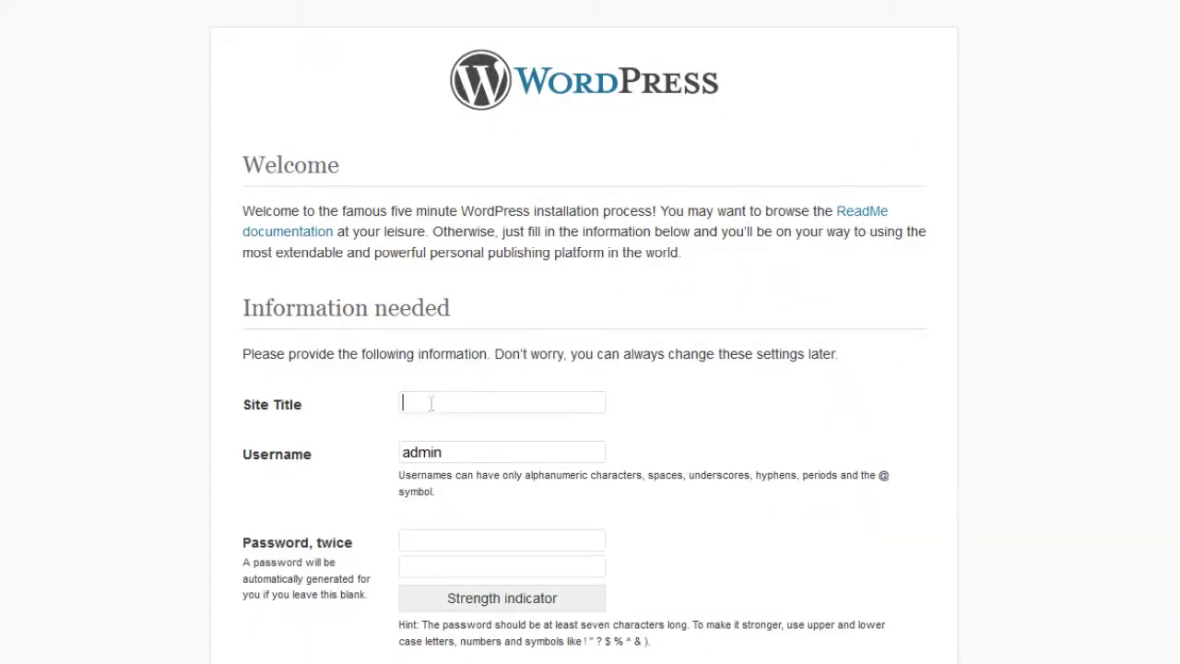
# Enter site title 'My Wordpress Website', admin username GreenGeeks, and the password twice.
pyautogui.write('My Wordpress Web')
pyautogui.write('site')
pyautogui.moveTo(452, 453); pyautogui.dragTo(394, 455)
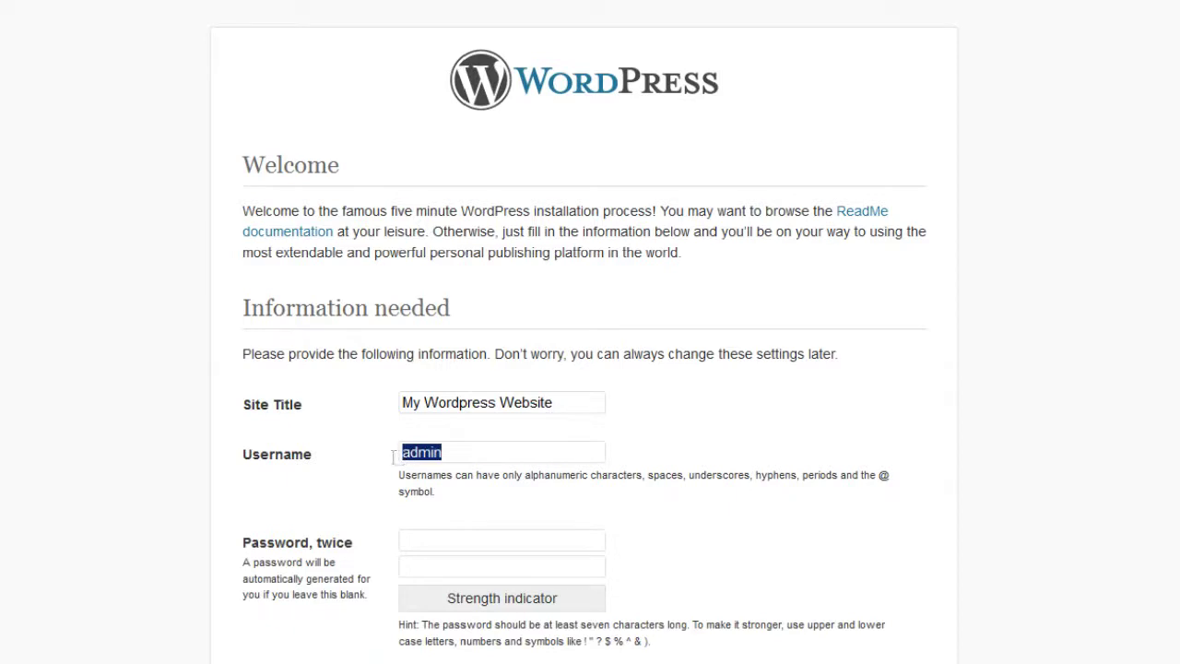
pyautogui.write('GreenGee')
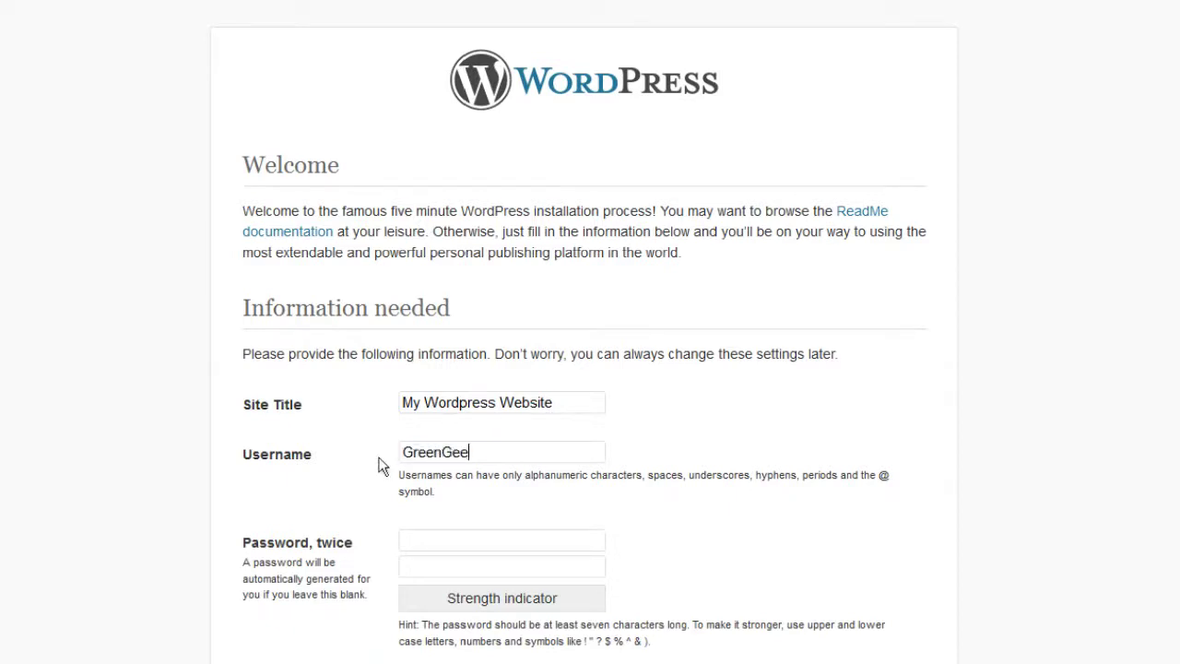
pyautogui.write('ks')
pyautogui.click(417, 539)
pyautogui.write('******')
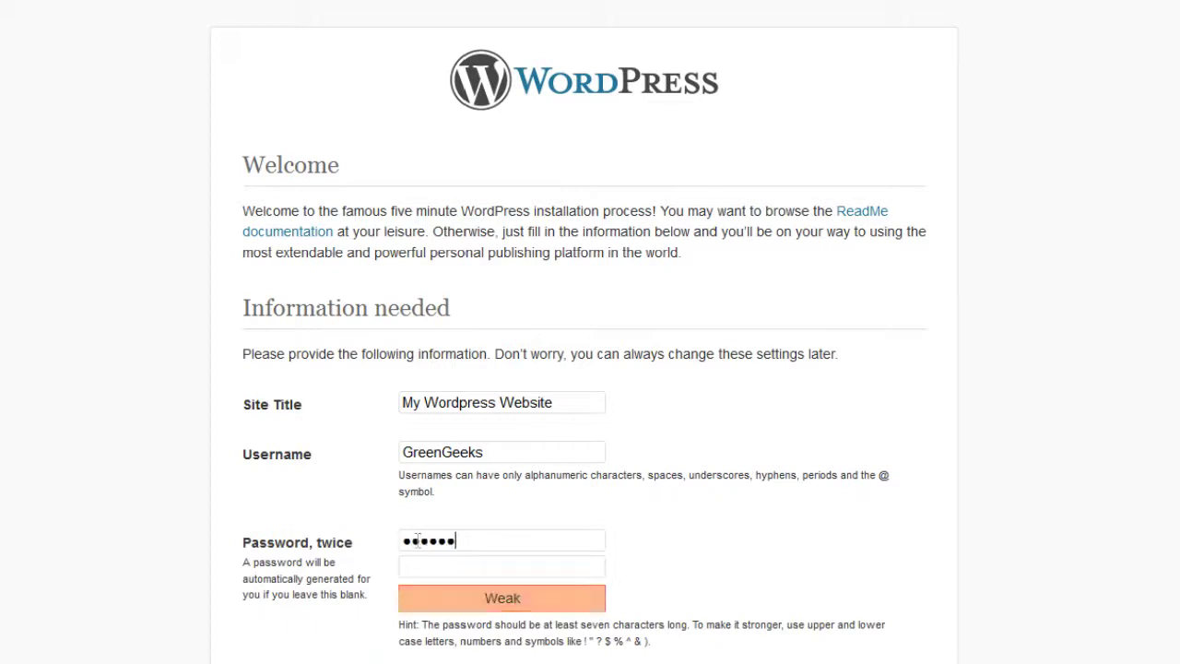
pyautogui.write('*******')
pyautogui.click(416, 566)
pyautogui.write('*')
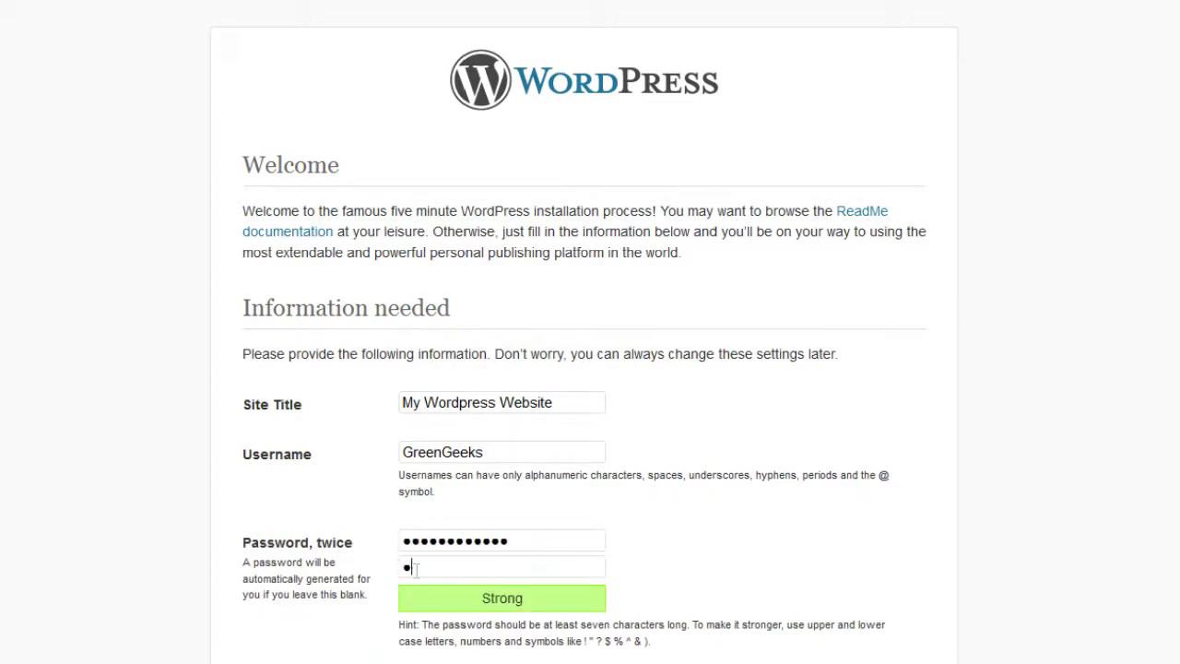
pyautogui.write('************')
# Fill in the admin e-mail, run the installation, and continue to the login page.
pyautogui.scroll(-1, 585, 341)
pyautogui.scroll(-1, 585, 341)
pyautogui.scroll(-1, 585, 341)
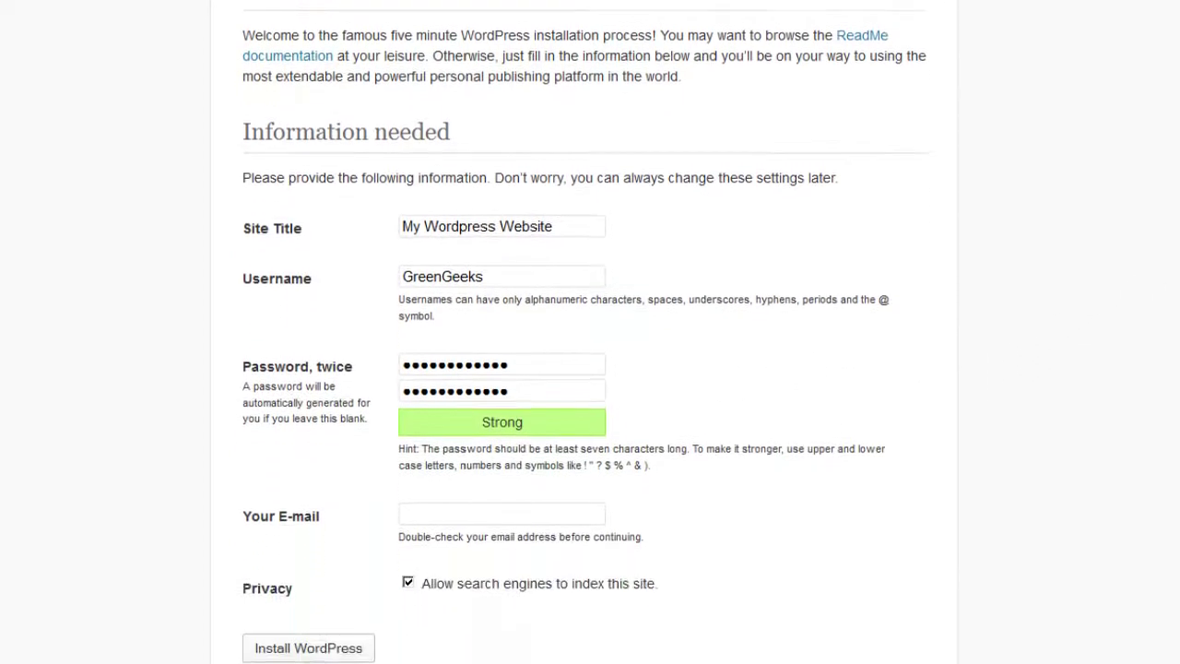
pyautogui.scroll(-1, 585, 341)
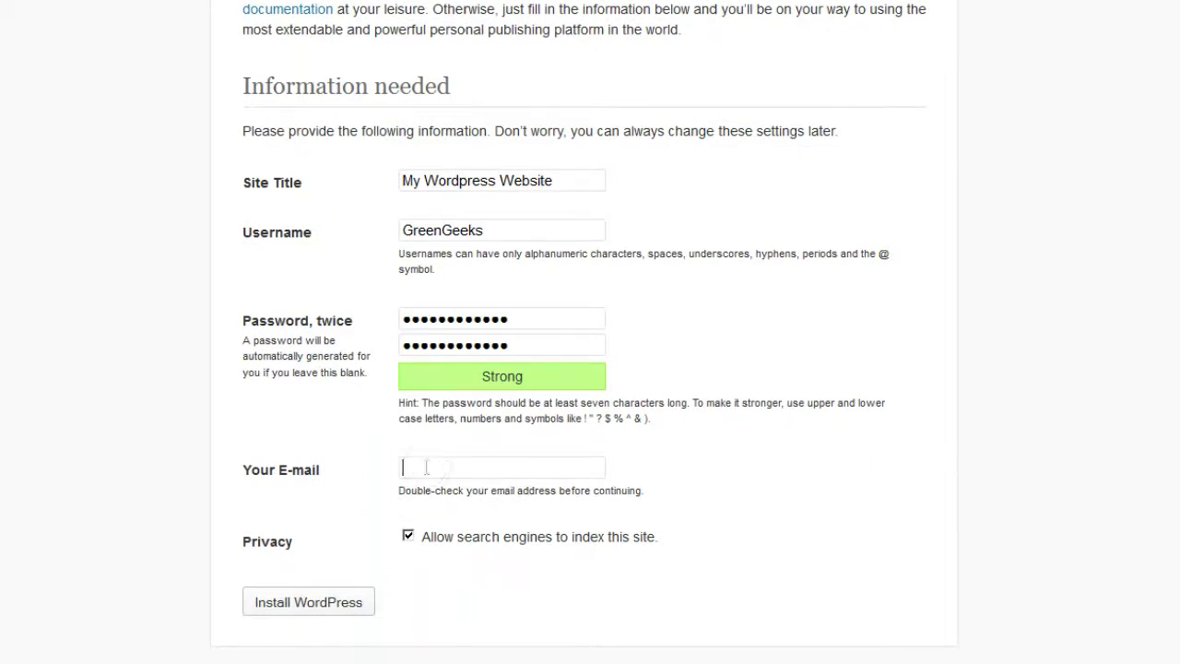
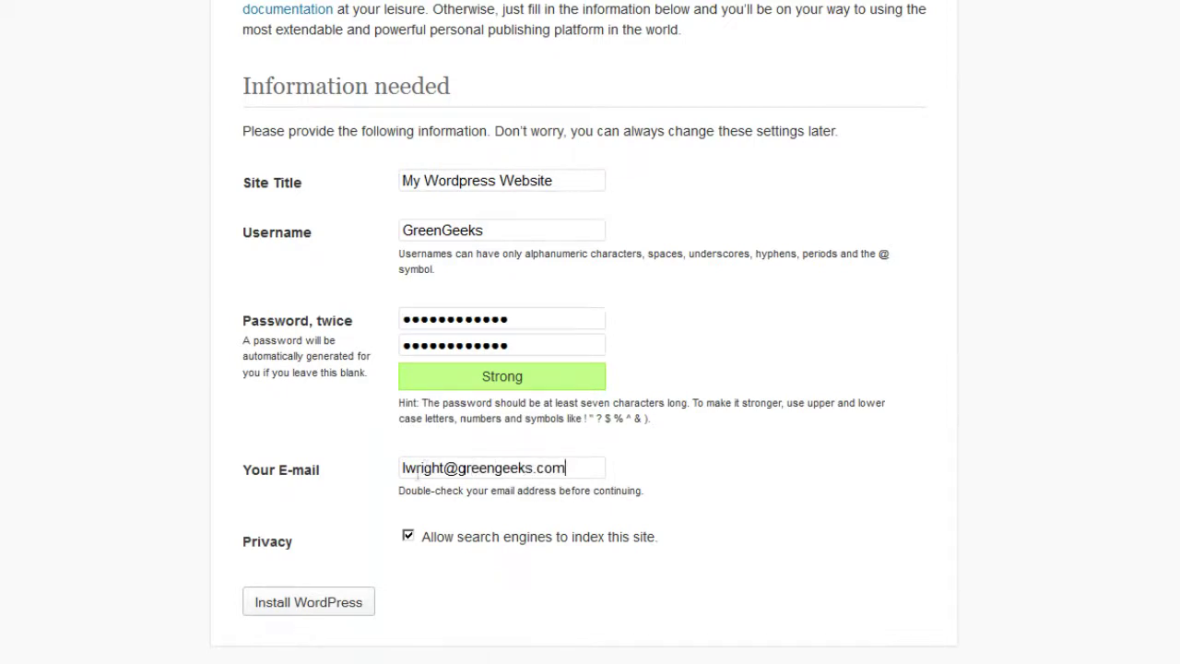
pyautogui.click(314, 602)
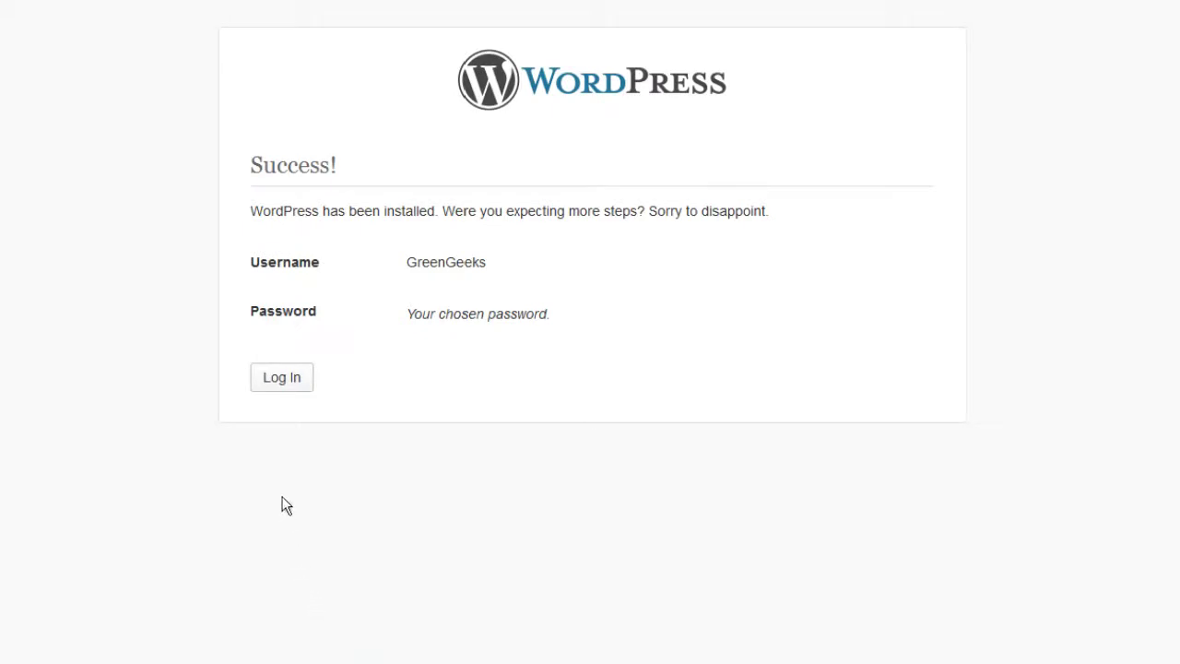
pyautogui.click(282, 385)
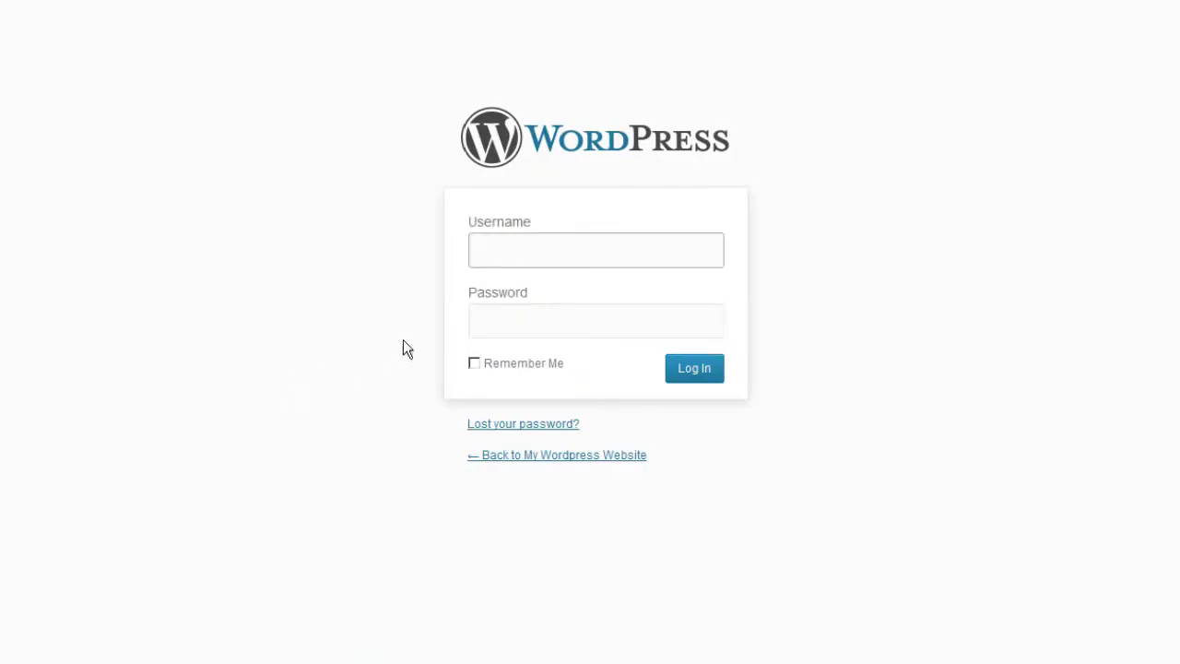
# Log in to WordPress with username GreenGeeks and the account password.
pyautogui.write('GreenGeek')
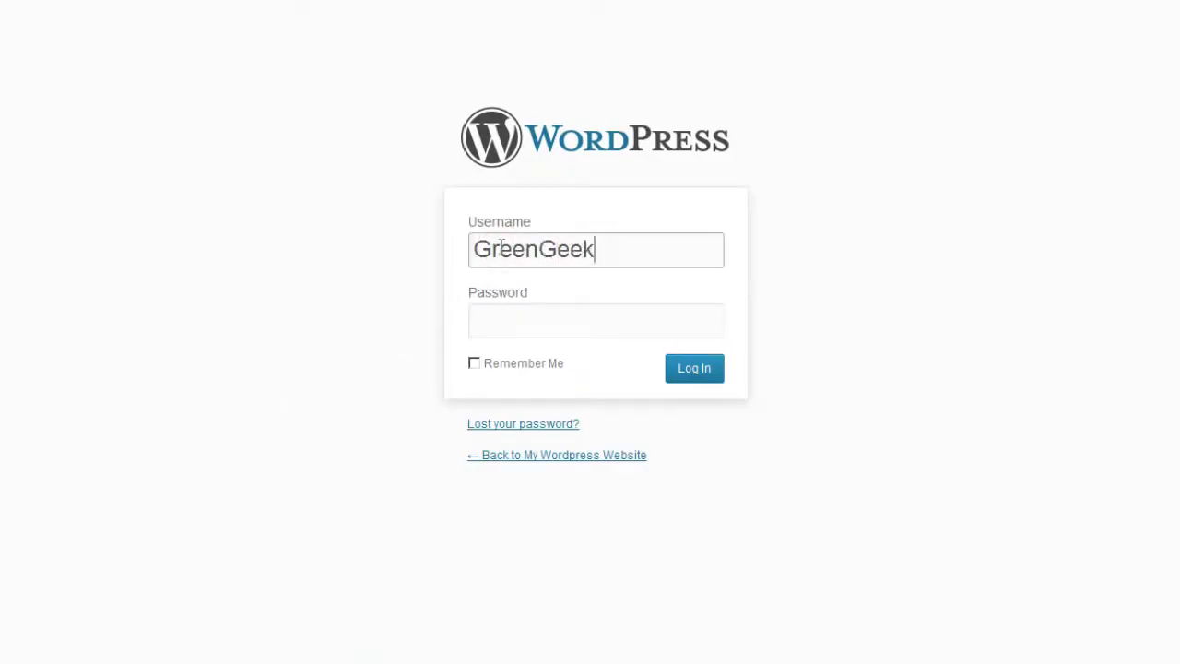
pyautogui.write('s')
pyautogui.click(506, 316)
pyautogui.write('••••••••••••')
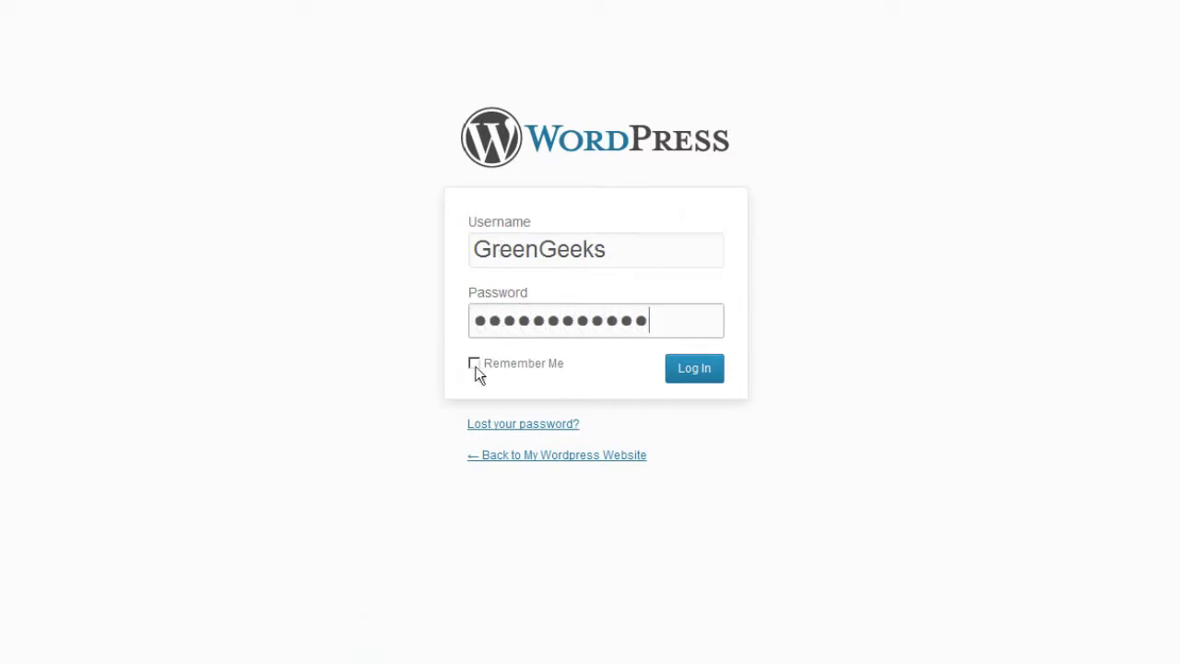
pyautogui.click(705, 376)
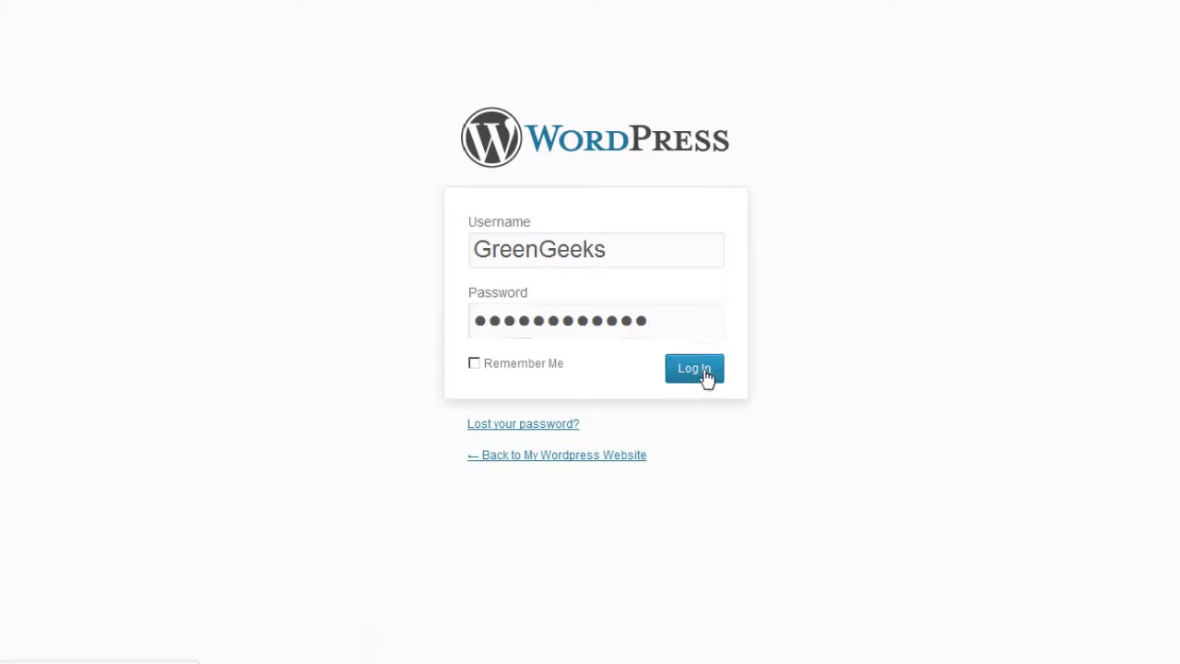